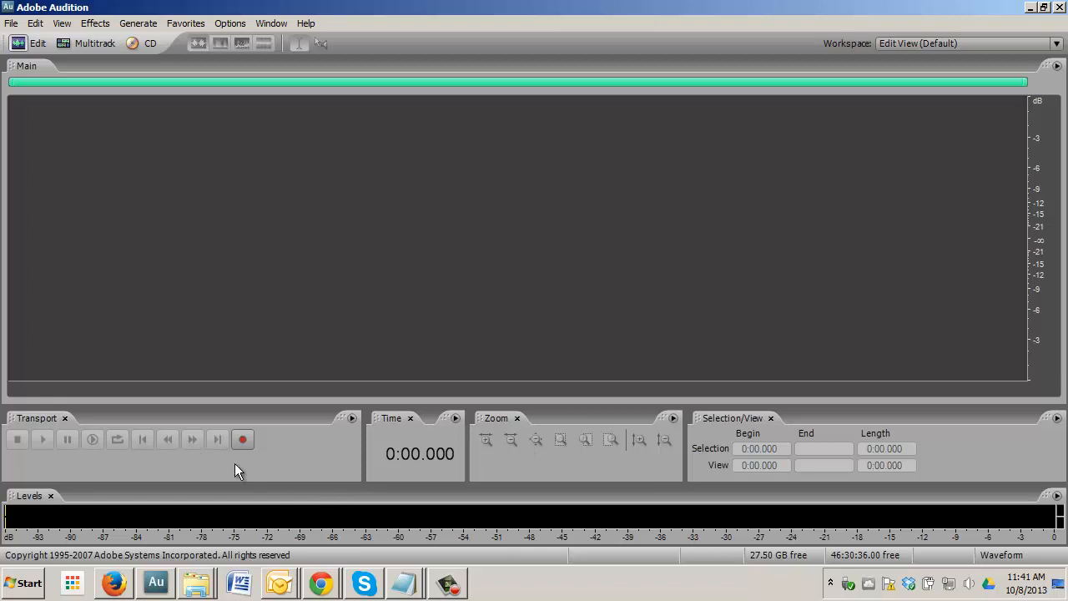
# Record a new mono waveform at 44100 Hz and 16-bit, and stop the recording after the spoken take
pyautogui.click(241, 441)
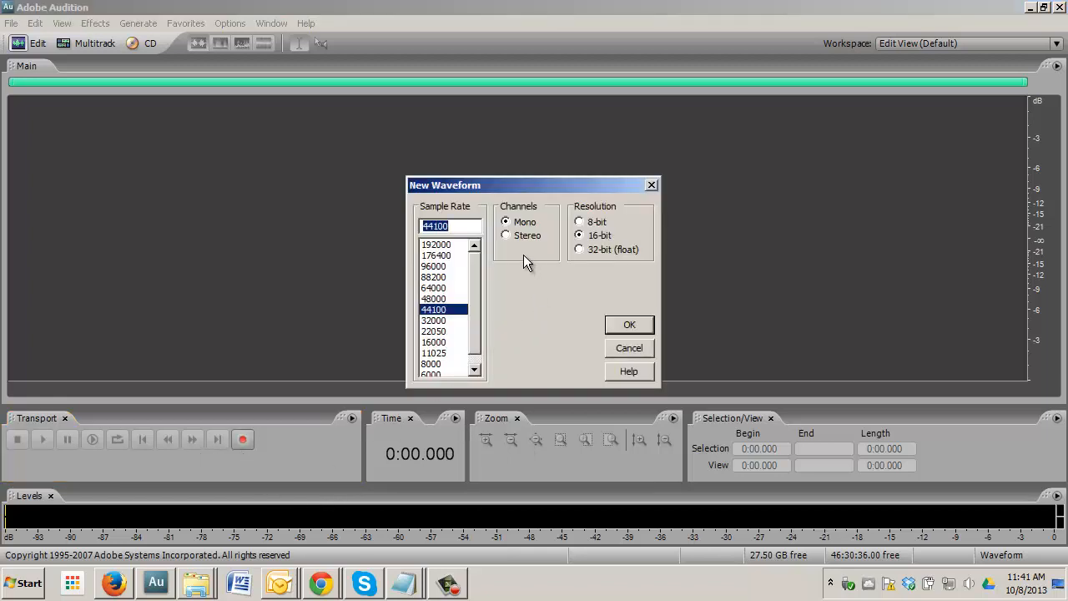
pyautogui.click(615, 325)
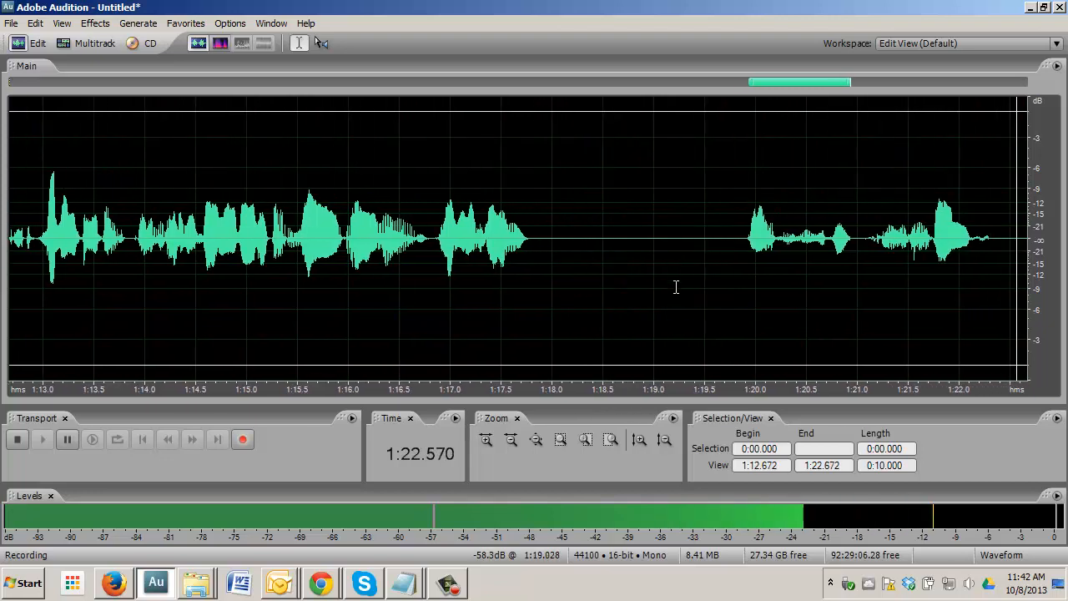
pyautogui.scroll(-5, 674, 286)
pyautogui.press('space')
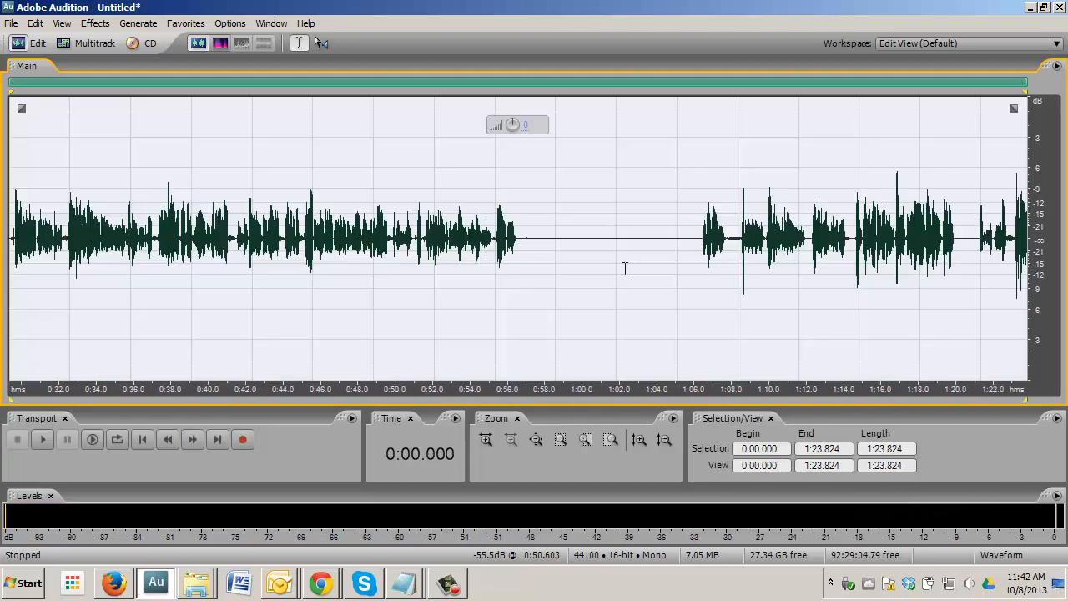
# Play back the recording from about 0:36.7 and again from about 1:09.4, then stop playback
pyautogui.click(456, 290)
pyautogui.press('space')
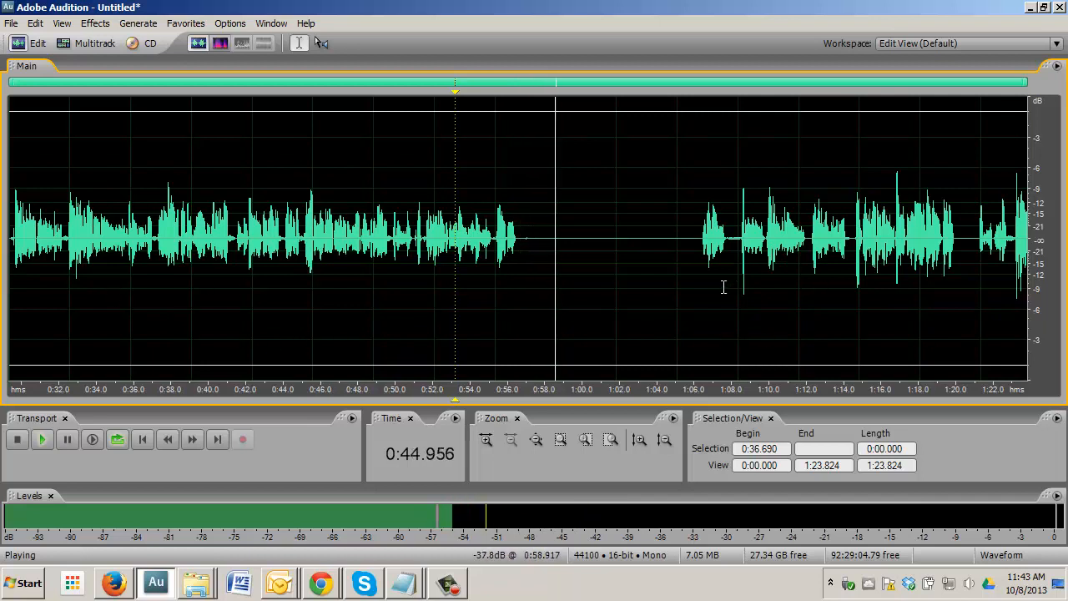
pyautogui.click(853, 286)
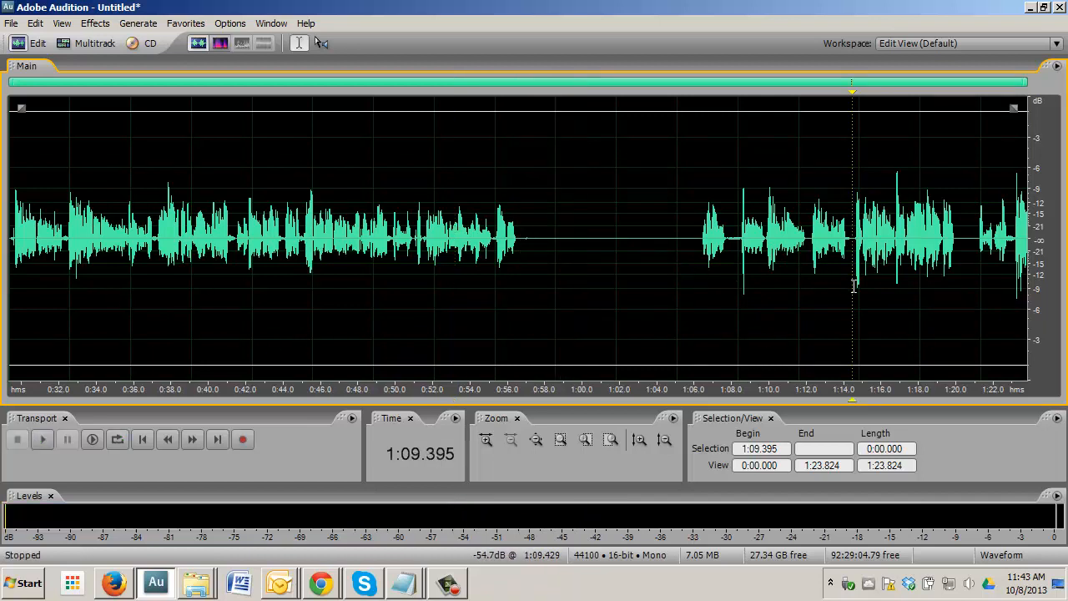
pyautogui.press('space')
pyautogui.press('space')
# Delete the stretch of recorded speech from about 0:56.3 to 1:09.3
pyautogui.scroll(2, 851, 270)
pyautogui.moveTo(851, 259); pyautogui.dragTo(191, 281)
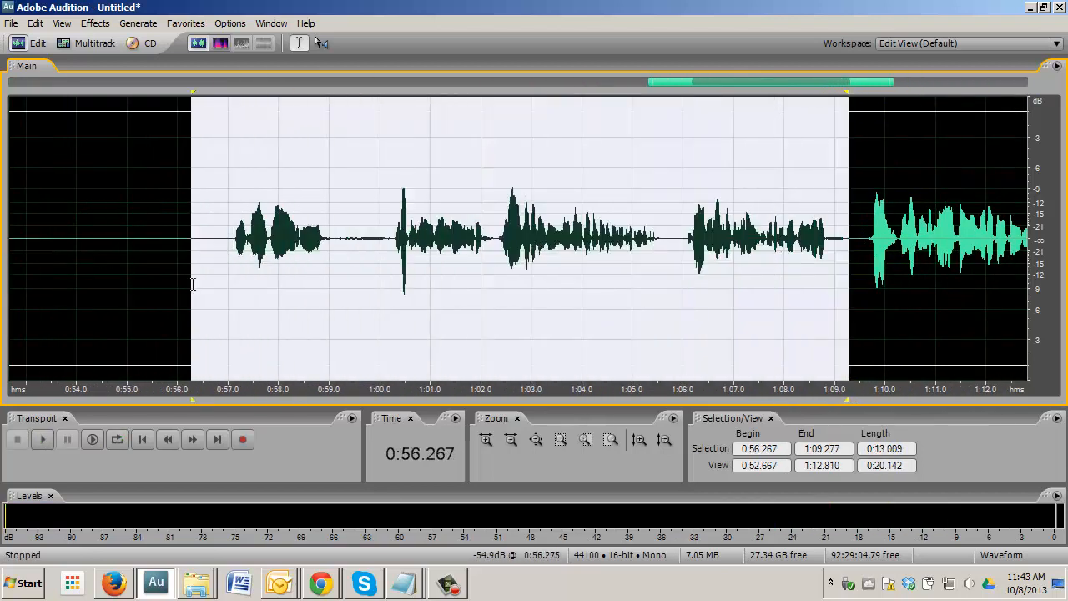
pyautogui.press('Delete')
# Select the speech from about 0:56.6 to 1:05.0 and set up a Multiband Compressor for it with the Broadcast preset
pyautogui.scroll(-1, 350, 283)
pyautogui.scroll(-3, 351, 283)
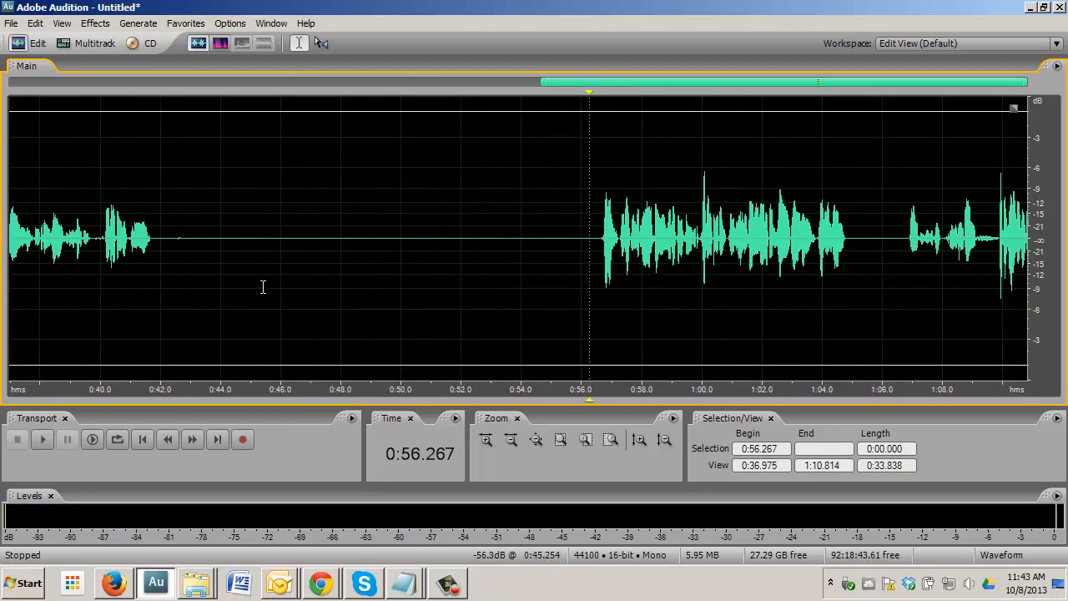
pyautogui.moveTo(263, 287); pyautogui.dragTo(527, 313)
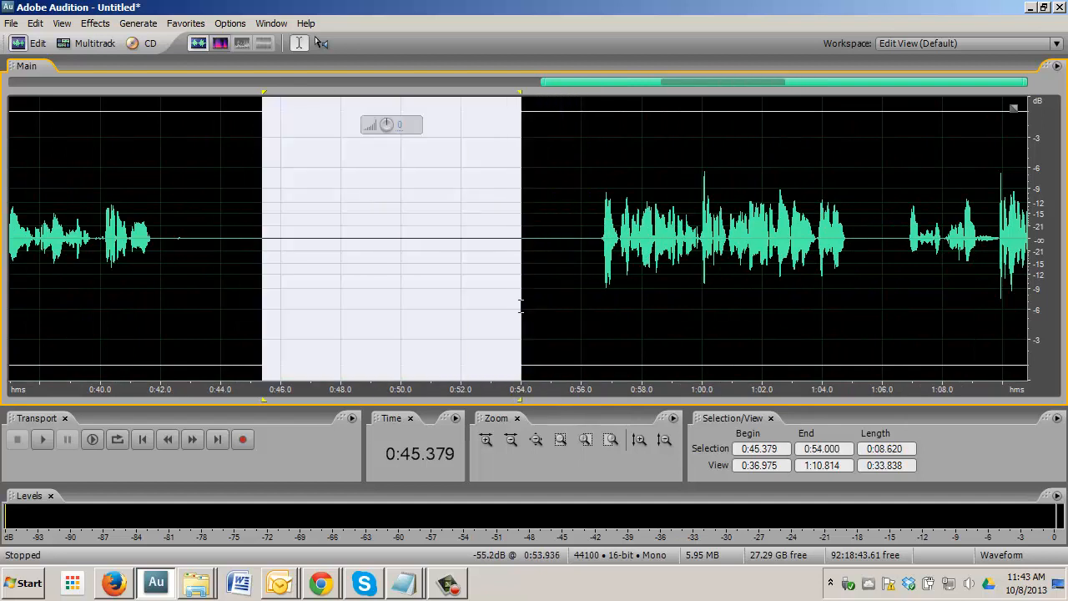
pyautogui.moveTo(599, 300); pyautogui.dragTo(865, 301)
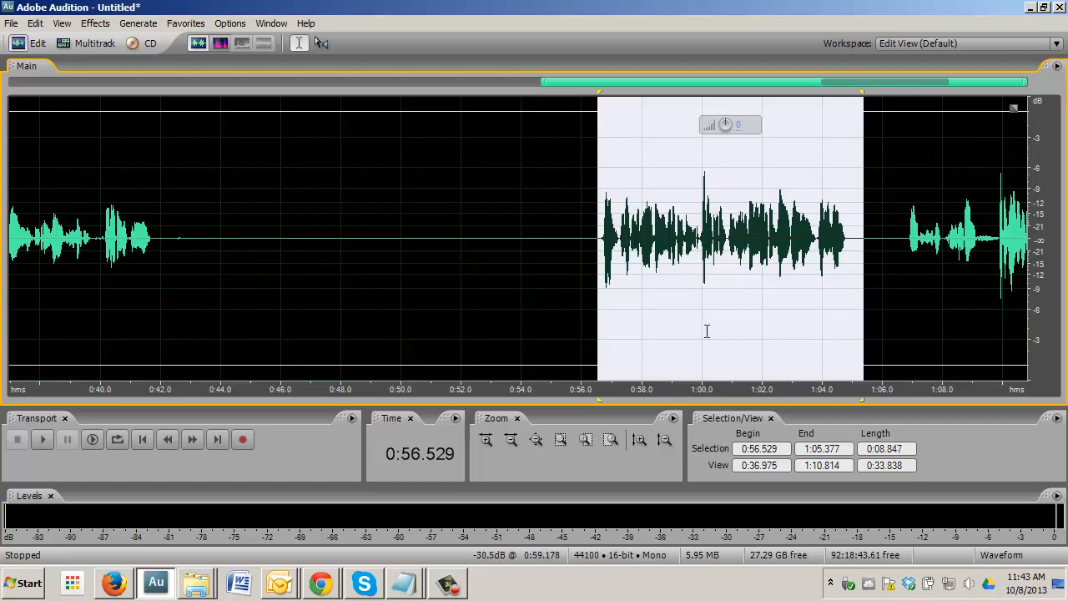
pyautogui.moveTo(600, 303); pyautogui.dragTo(853, 302)
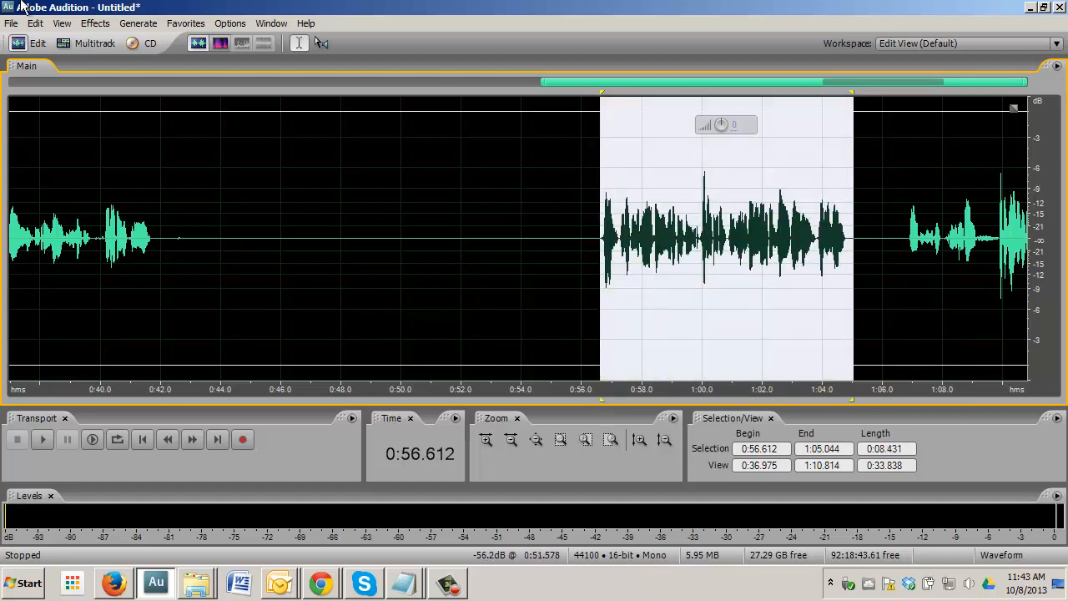
pyautogui.click(95, 24)
pyautogui.moveTo(174, 115)
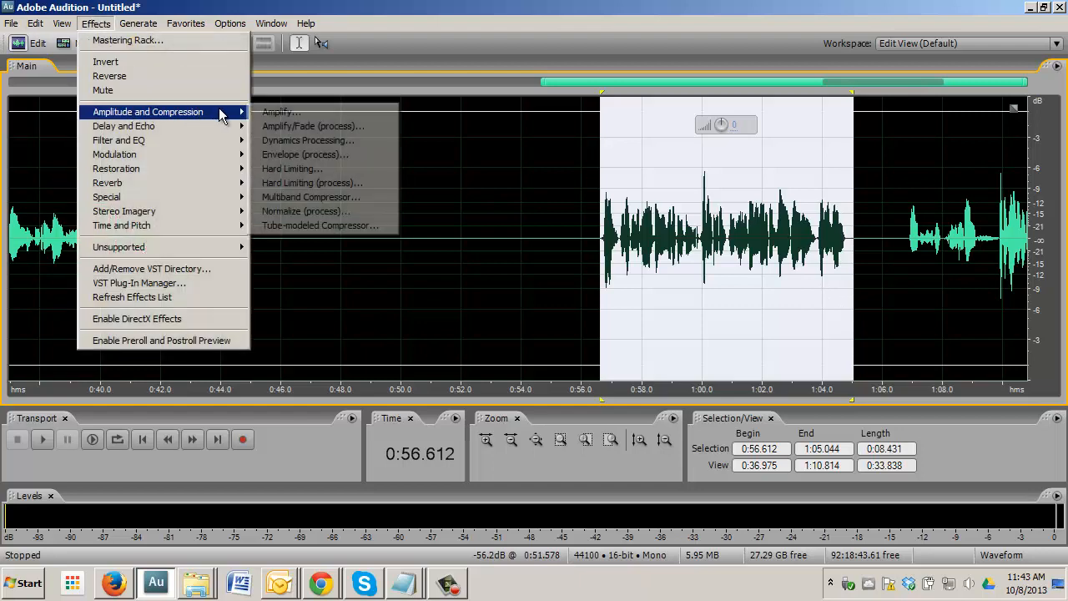
pyautogui.click(283, 198)
pyautogui.moveTo(484, 50); pyautogui.dragTo(226, 28)
pyautogui.click(224, 54)
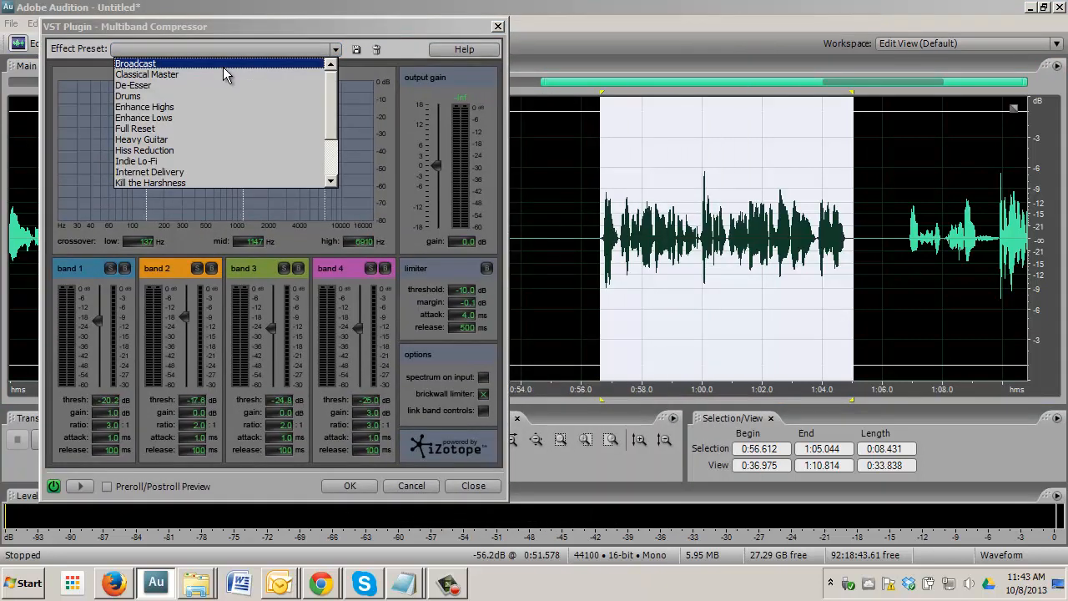
pyautogui.click(223, 65)
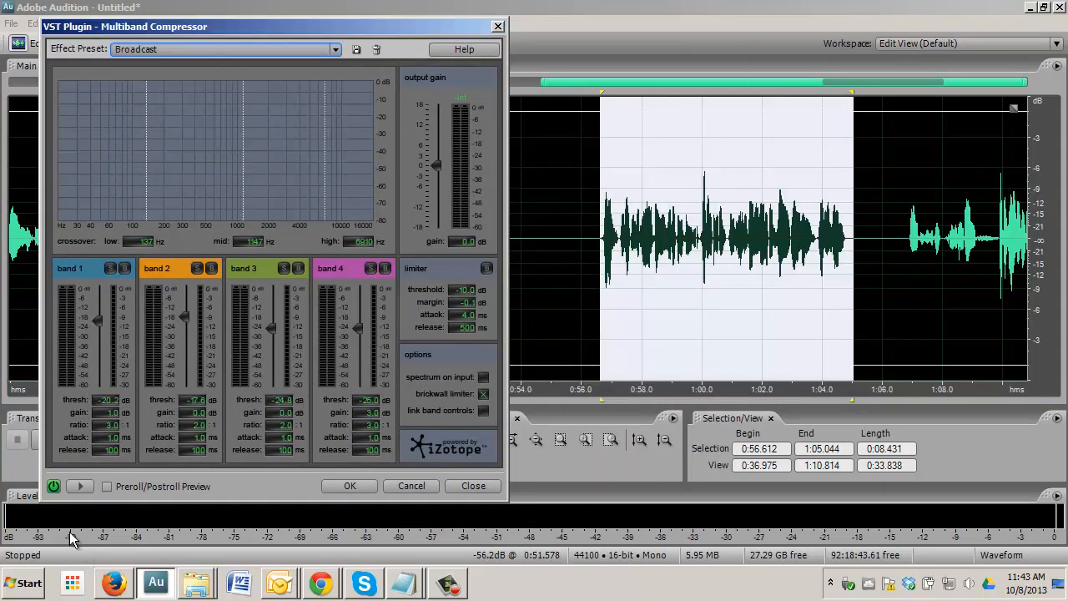
# Preview the Broadcast compression and apply it to the selected speech
pyautogui.click(80, 487)
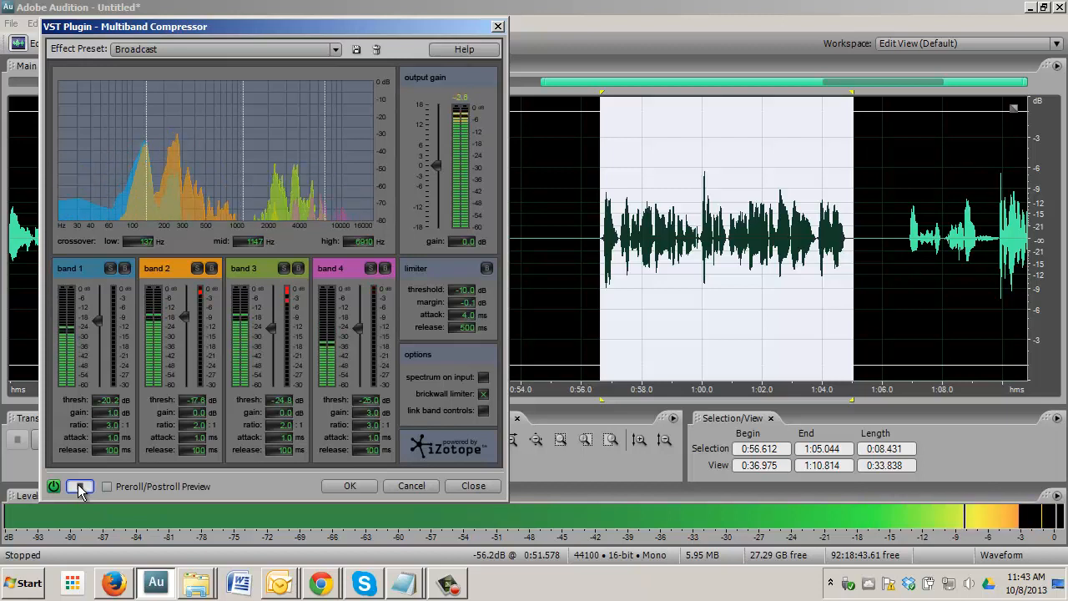
pyautogui.click(80, 487)
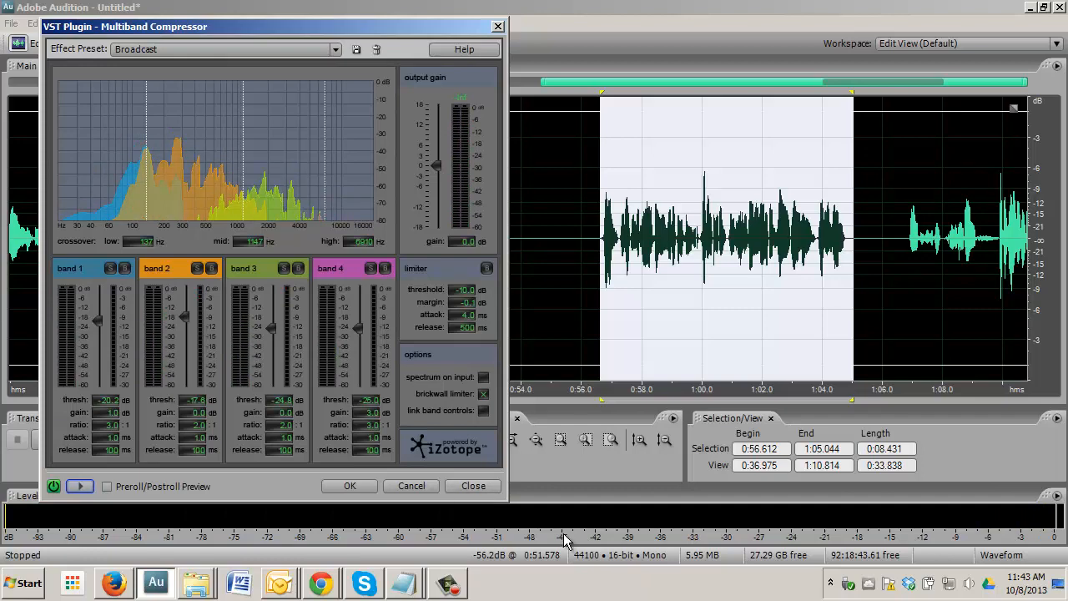
pyautogui.click(350, 488)
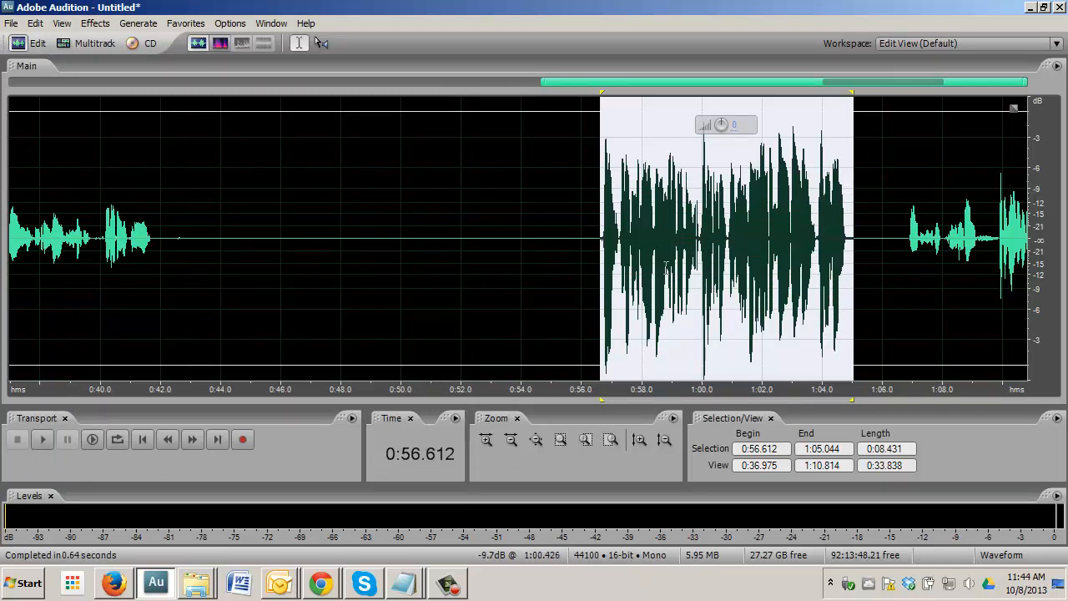
# Play the compressed speech from about 0:56.3, zoom in on its tail end, and stop playback
pyautogui.click(591, 275)
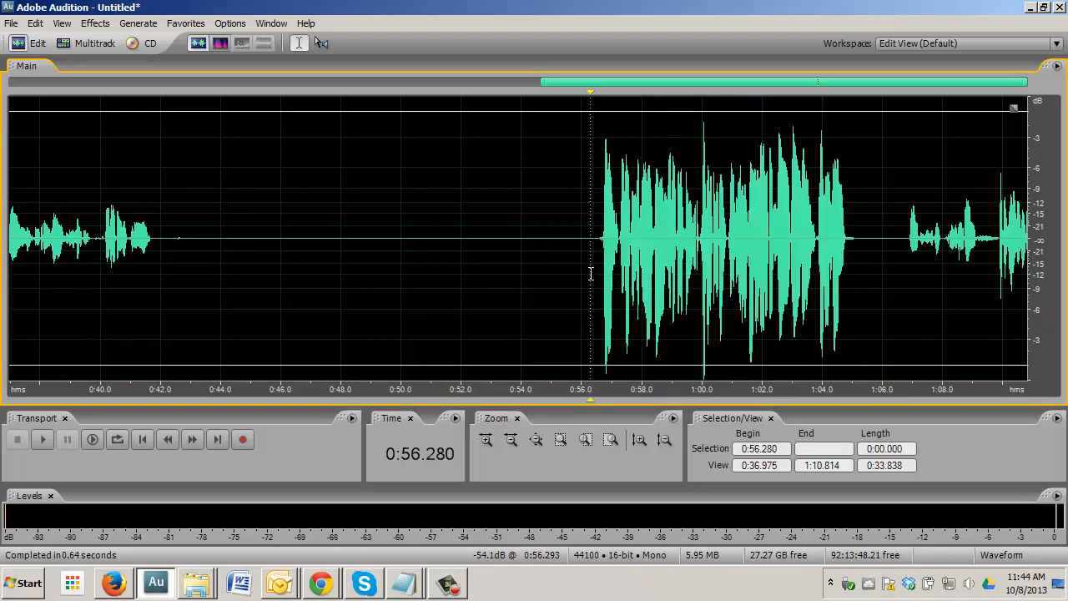
pyautogui.press('space')
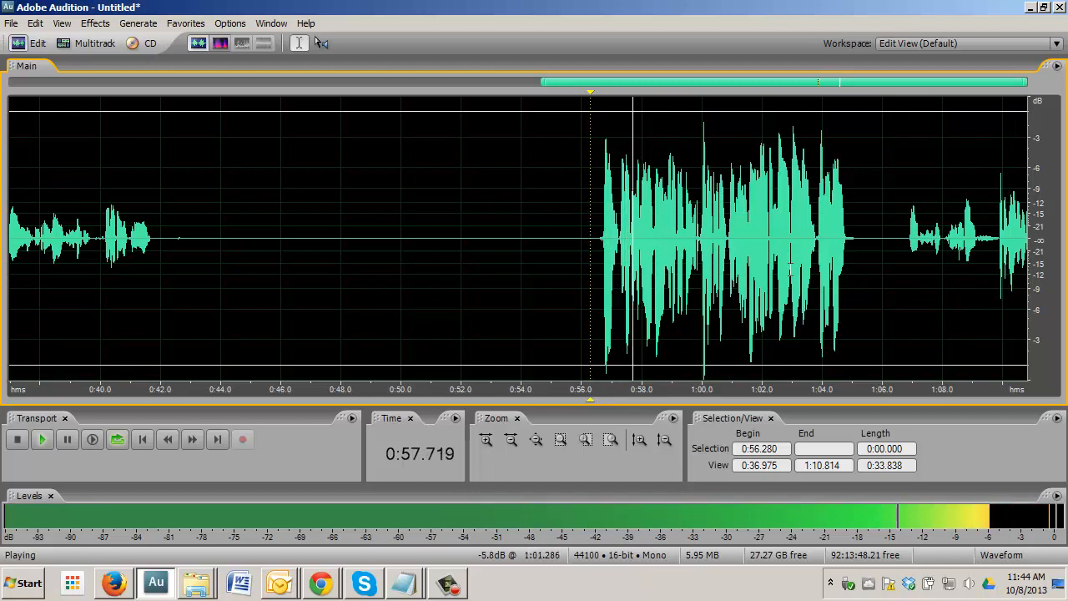
pyautogui.scroll(4, 901, 253)
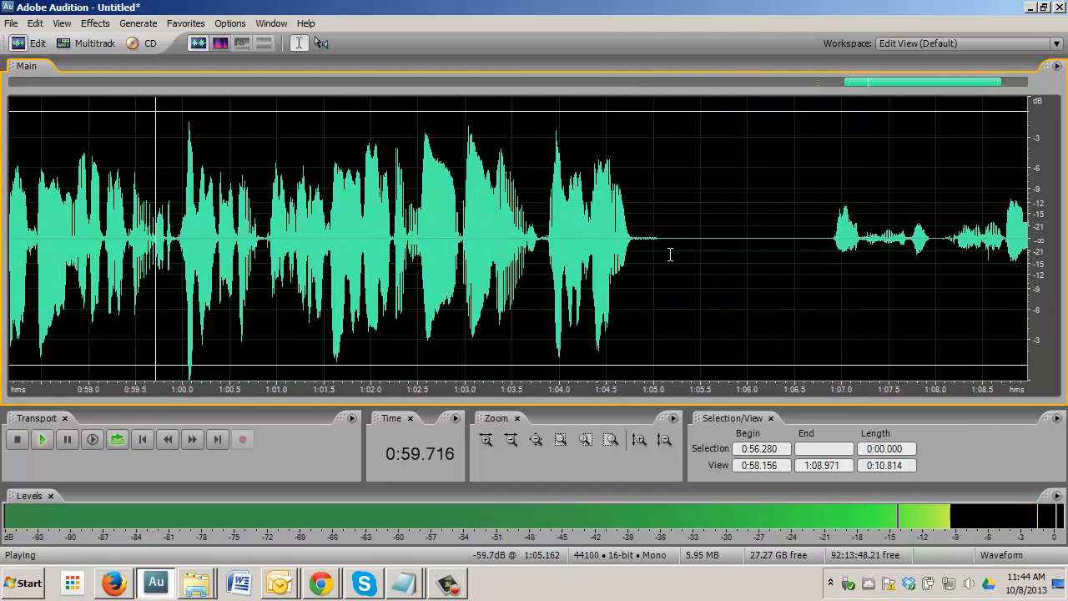
pyautogui.press('space')
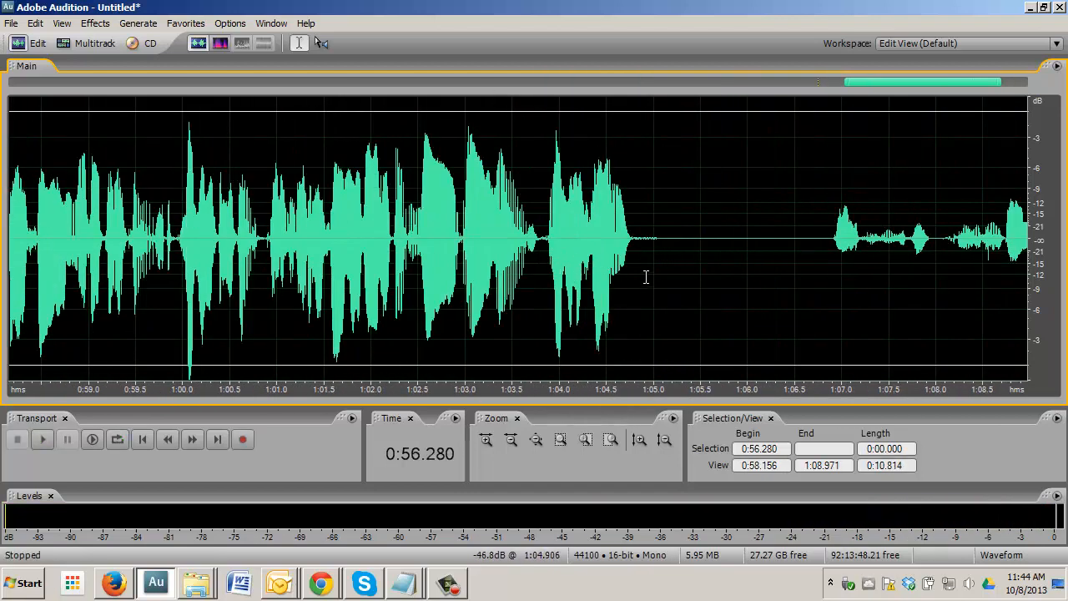
# Play the short noise tail from about 1:04.8 to 1:05.0 and the unprocessed silence from about 1:05.3 to 1:05.8 to compare noise levels
pyautogui.moveTo(635, 256); pyautogui.dragTo(655, 256)
pyautogui.press('space')
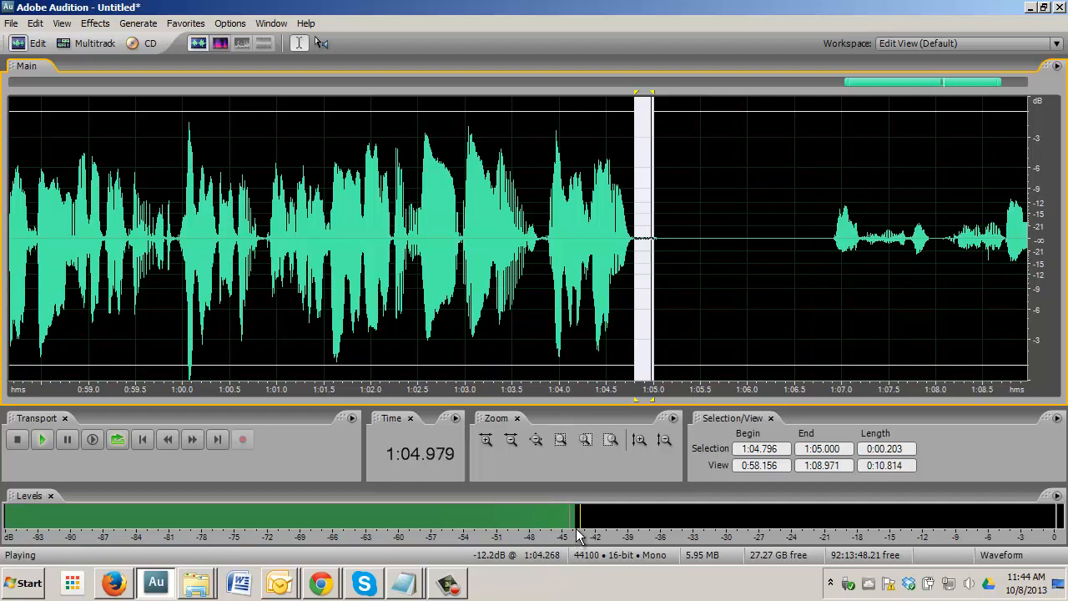
pyautogui.press('space')
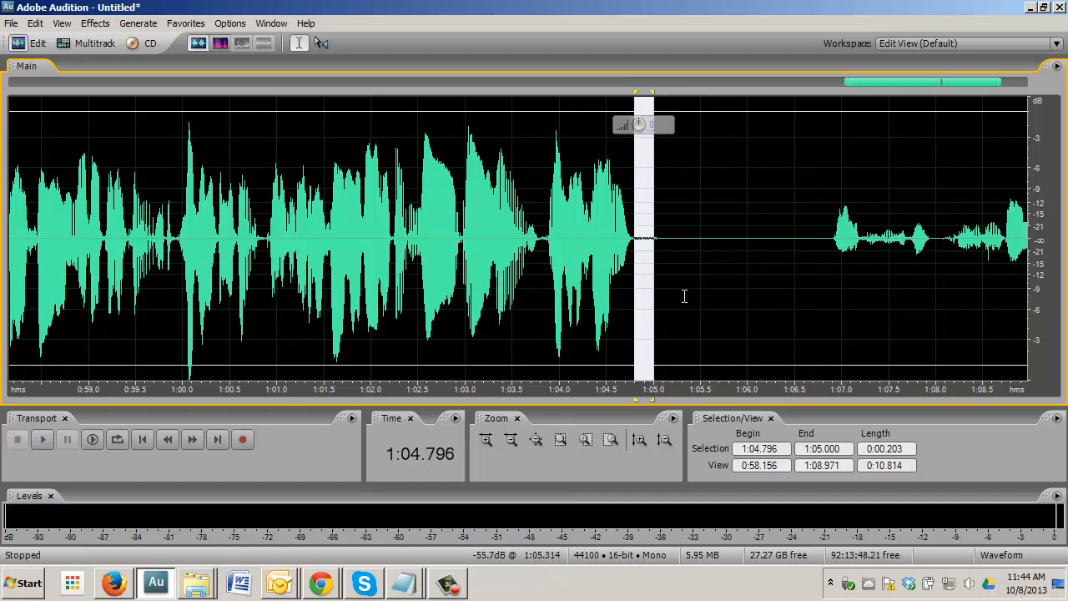
pyautogui.moveTo(684, 296); pyautogui.dragTo(729, 293)
pyautogui.press('space')
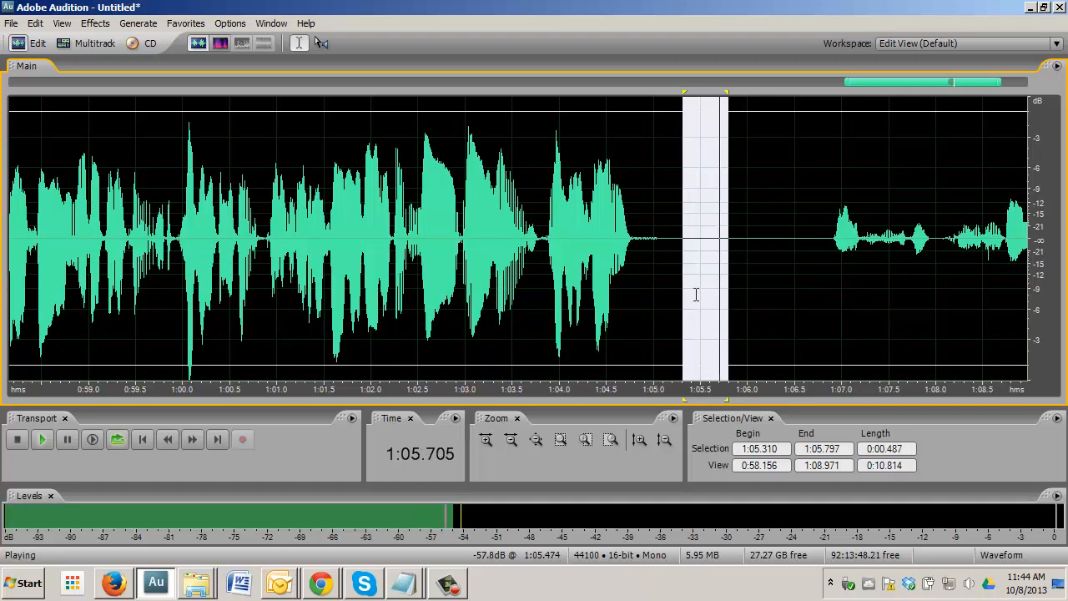
pyautogui.press('space')
# Undo the multiband compression on the speech
pyautogui.scroll(-4, 740, 251)
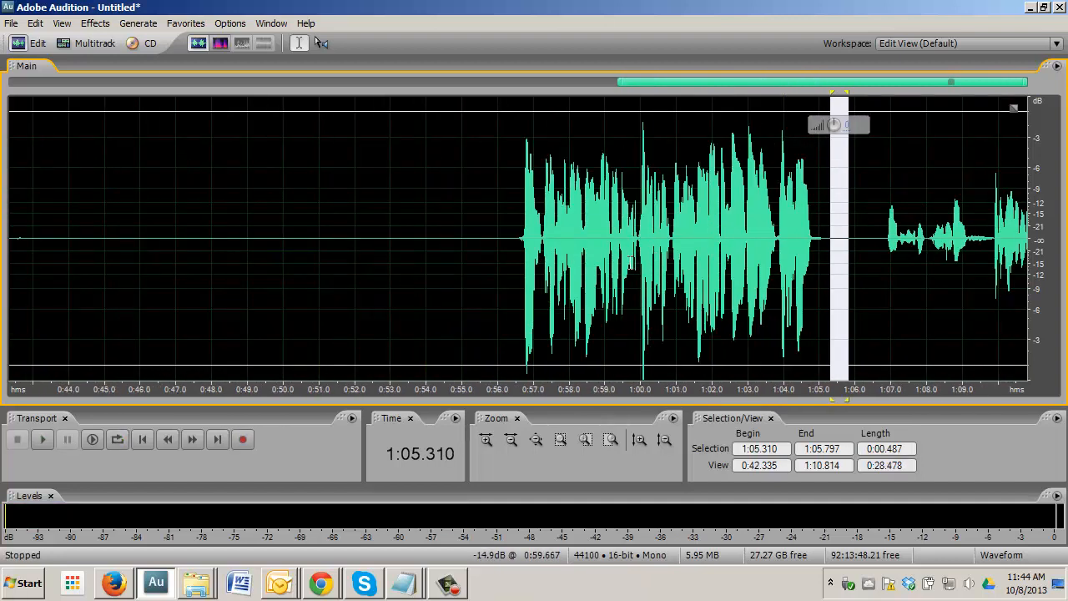
pyautogui.hotkey('ctrl', 'z')
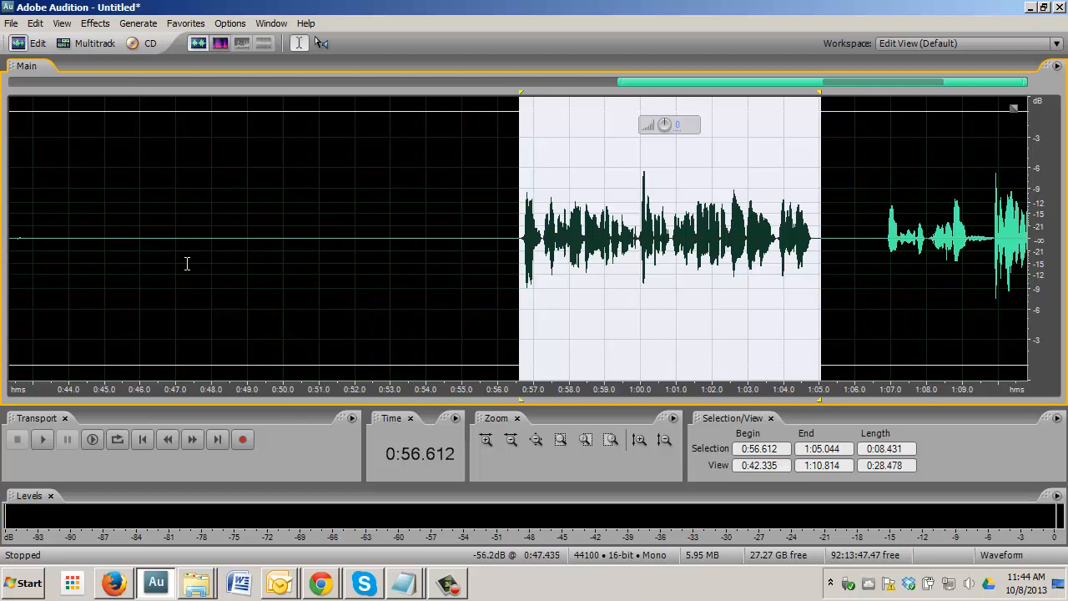
# Select the silent stretch from about 0:47.0 to 0:54.2 and capture it as the profile for Noise Reduction
pyautogui.moveTo(177, 264); pyautogui.dragTo(434, 270)
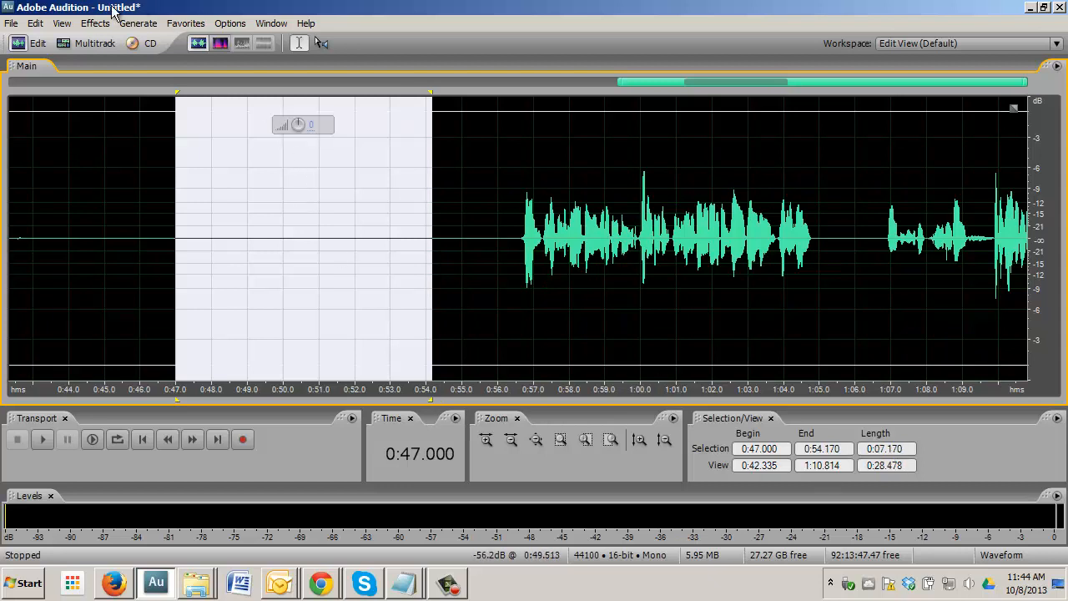
pyautogui.click(95, 24)
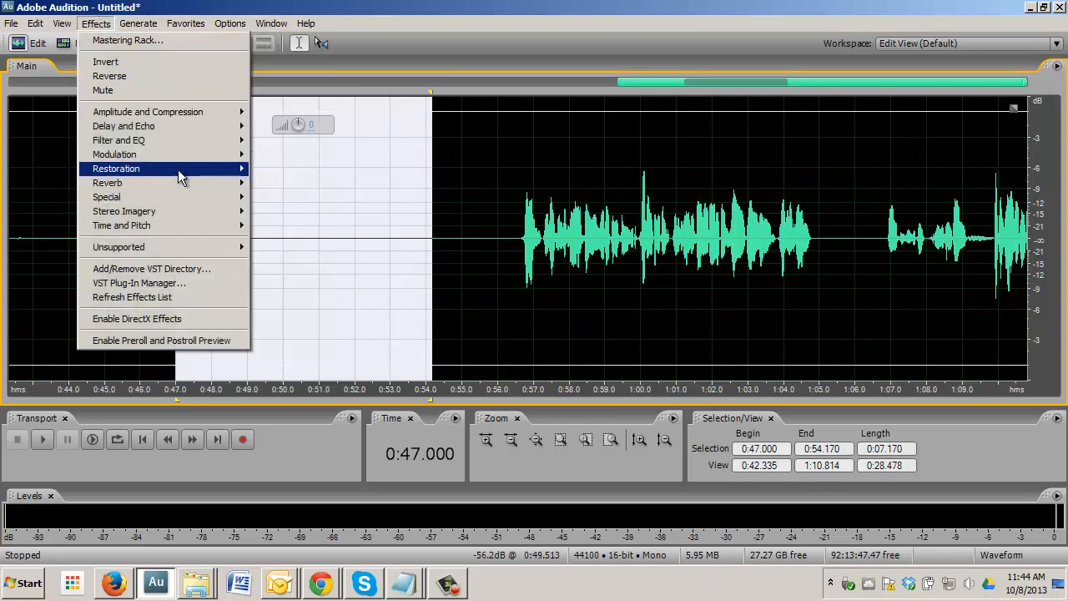
pyautogui.moveTo(177, 165)
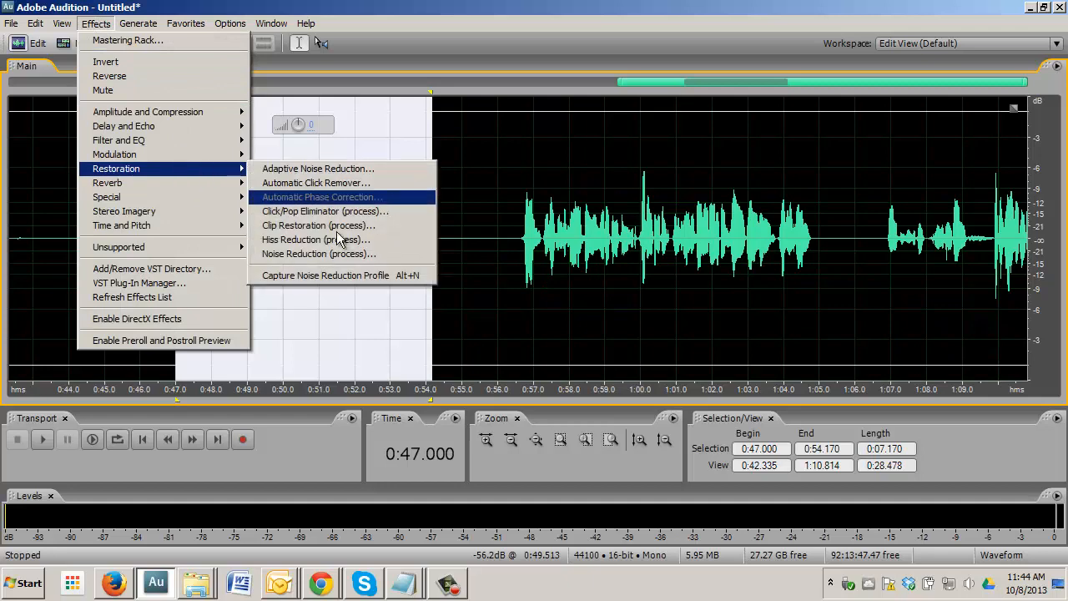
pyautogui.click(319, 254)
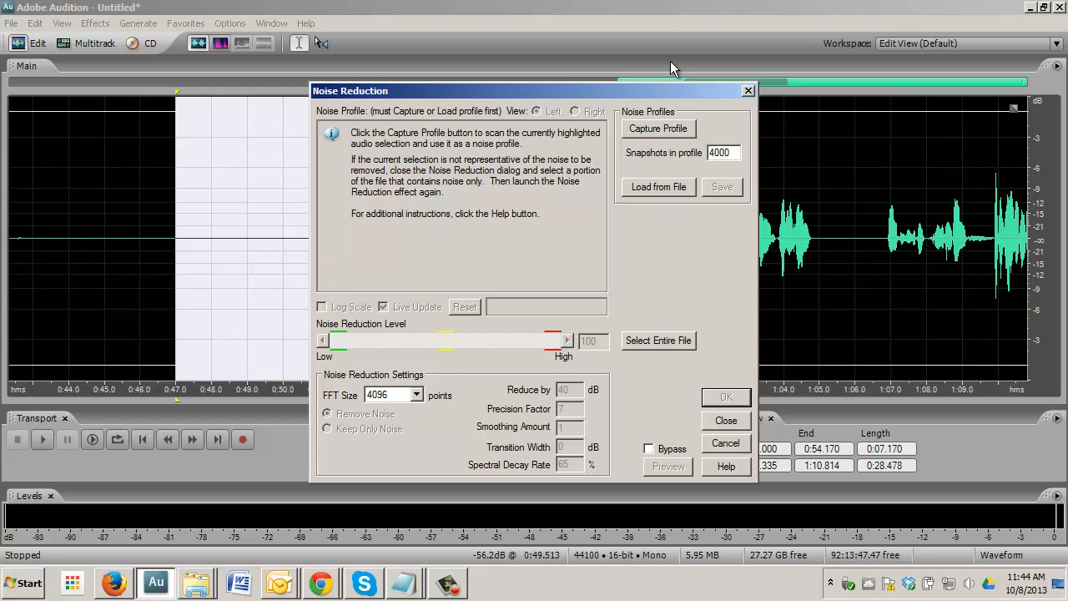
pyautogui.moveTo(660, 90); pyautogui.dragTo(488, 139)
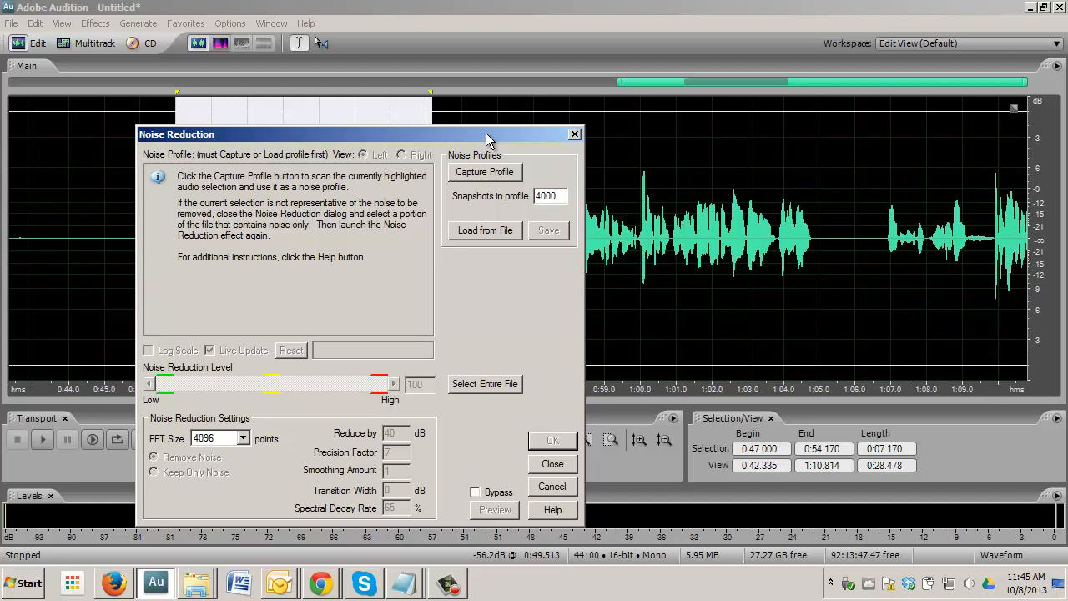
pyautogui.moveTo(455, 144); pyautogui.dragTo(746, 134)
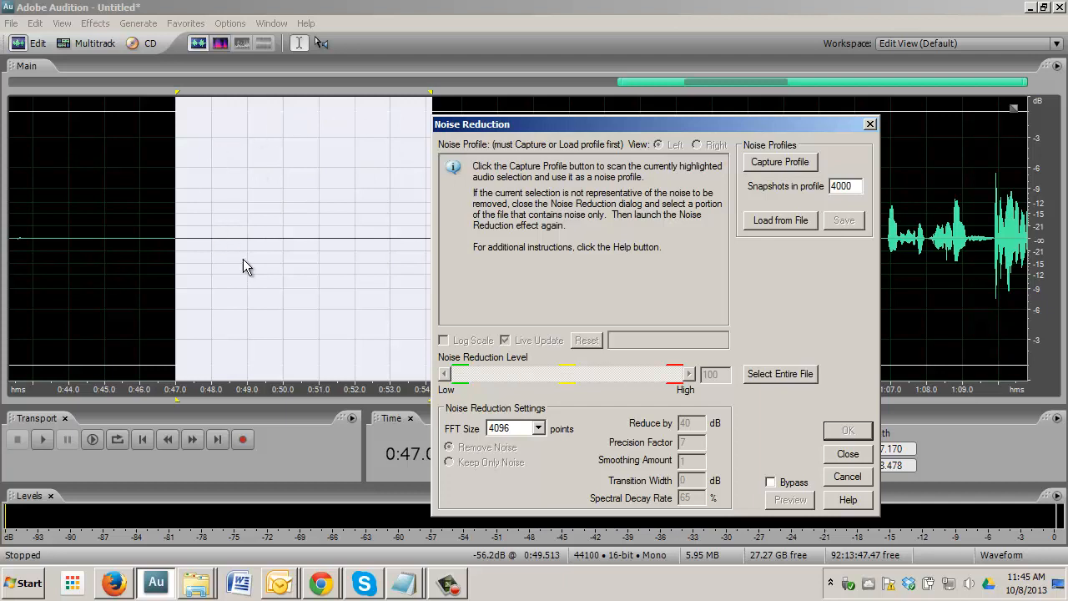
pyautogui.click(776, 166)
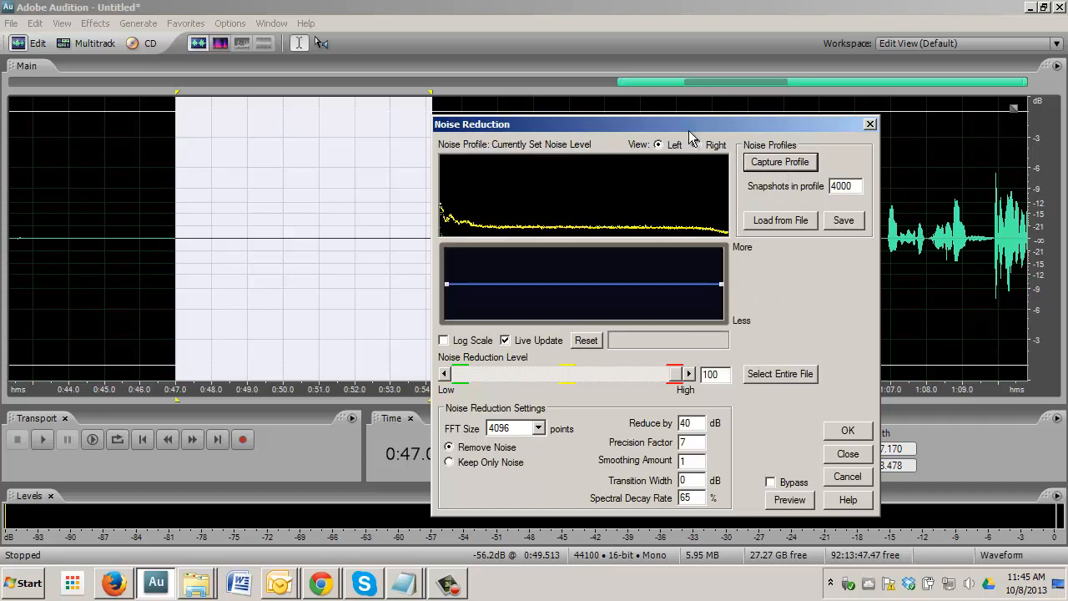
# Lower the noise reduction level to 0
pyautogui.moveTo(689, 128); pyautogui.dragTo(748, 105)
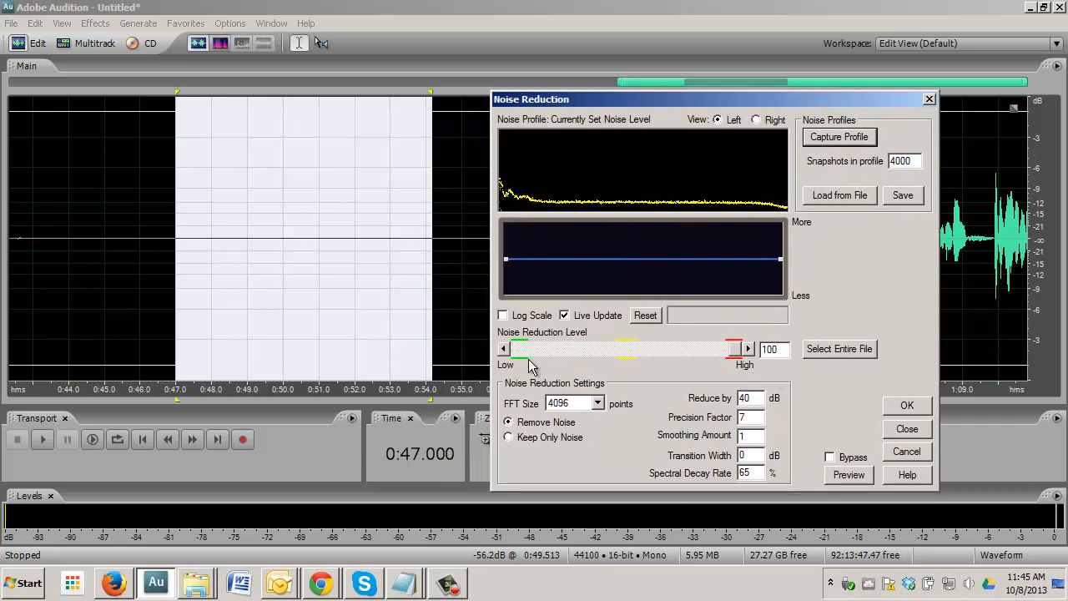
pyautogui.moveTo(738, 352)
pyautogui.mouseDown()
pyautogui.moveTo(501, 357)
pyautogui.moveTo(751, 368)
pyautogui.mouseUp()
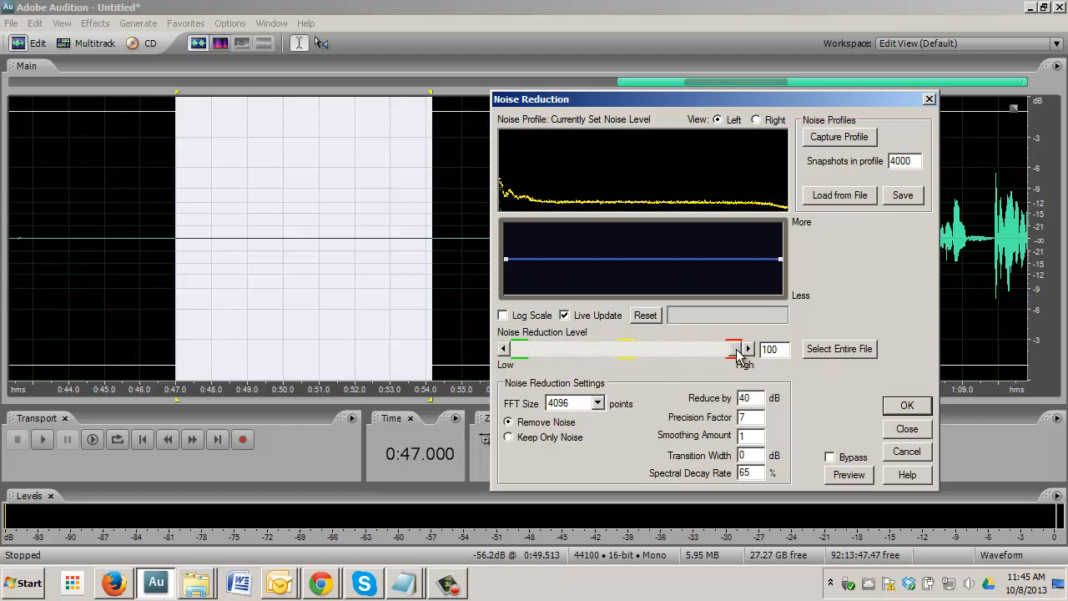
pyautogui.moveTo(738, 354)
pyautogui.mouseDown()
pyautogui.moveTo(613, 364)
pyautogui.moveTo(625, 361)
pyautogui.moveTo(517, 354)
pyautogui.moveTo(754, 356)
pyautogui.moveTo(504, 355)
pyautogui.mouseUp()
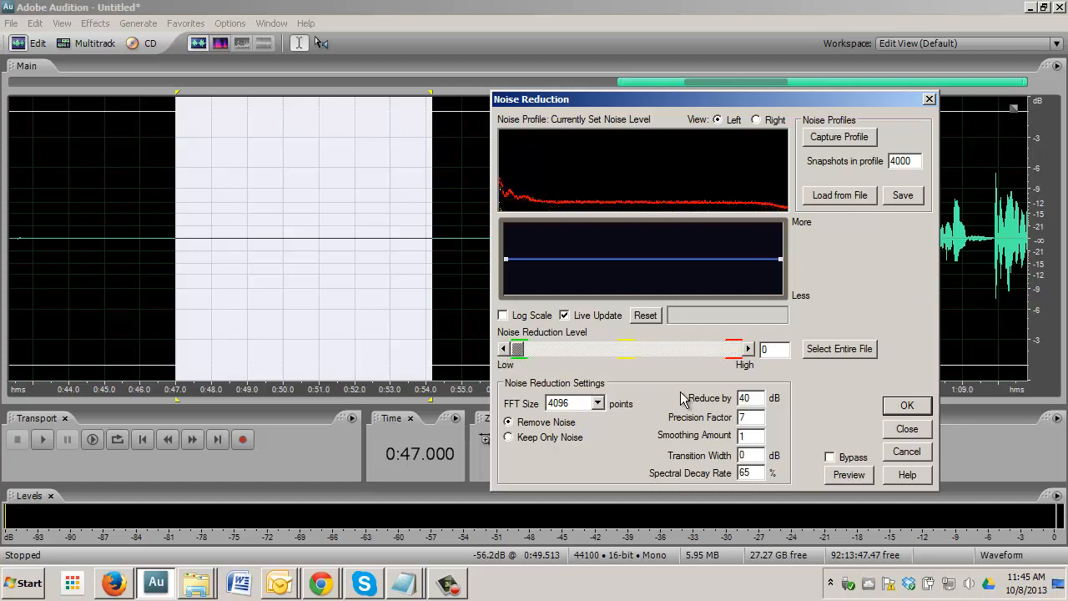
# Preview the noise reduction on the selected silence while raising its level to 100, and keep the settings without applying them
pyautogui.click(848, 474)
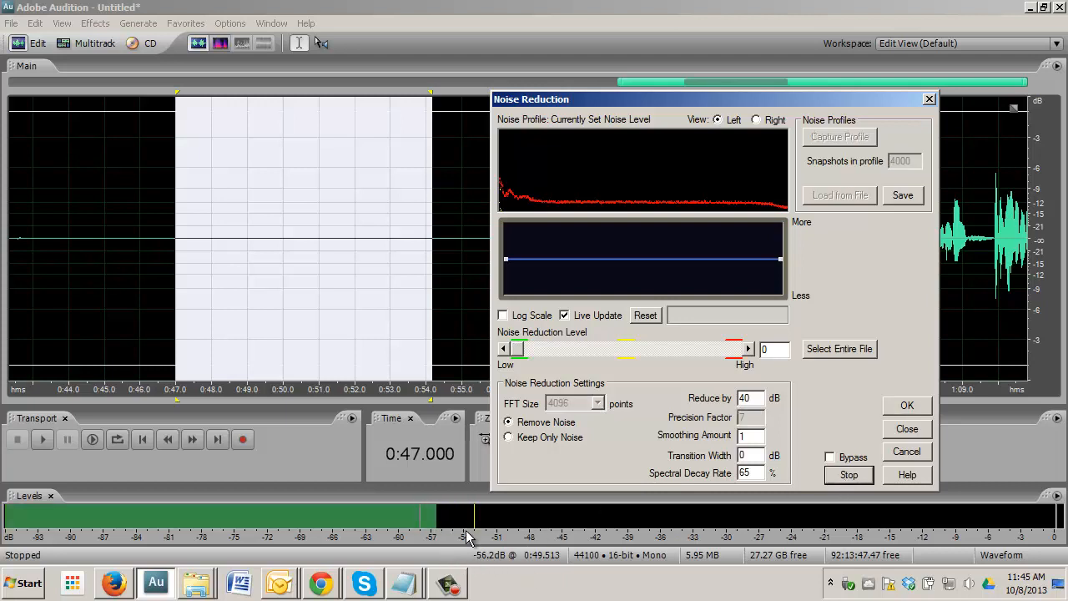
pyautogui.click(726, 355)
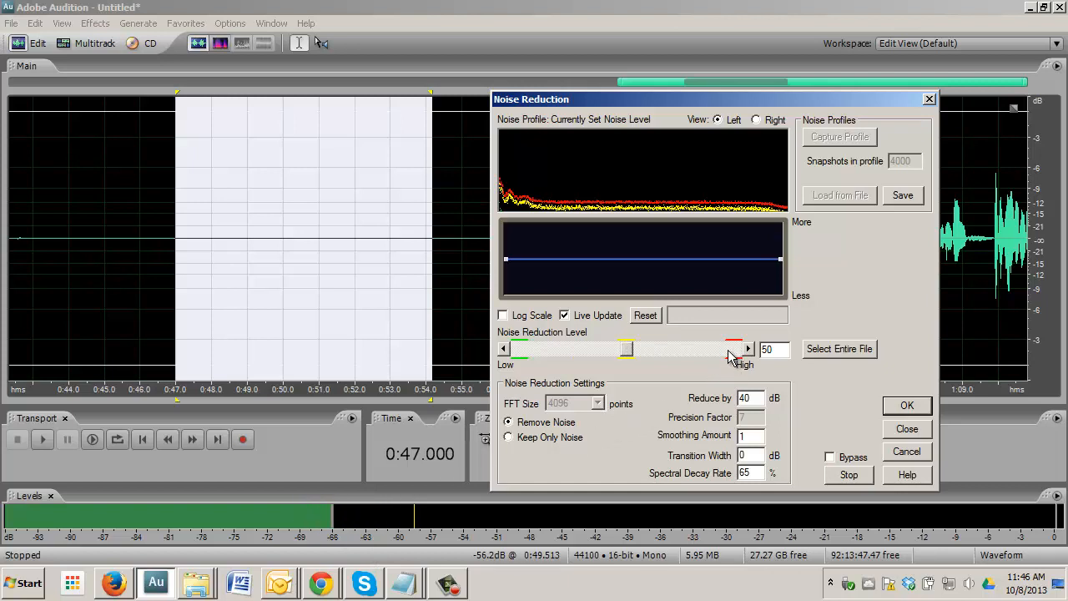
pyautogui.click(728, 356)
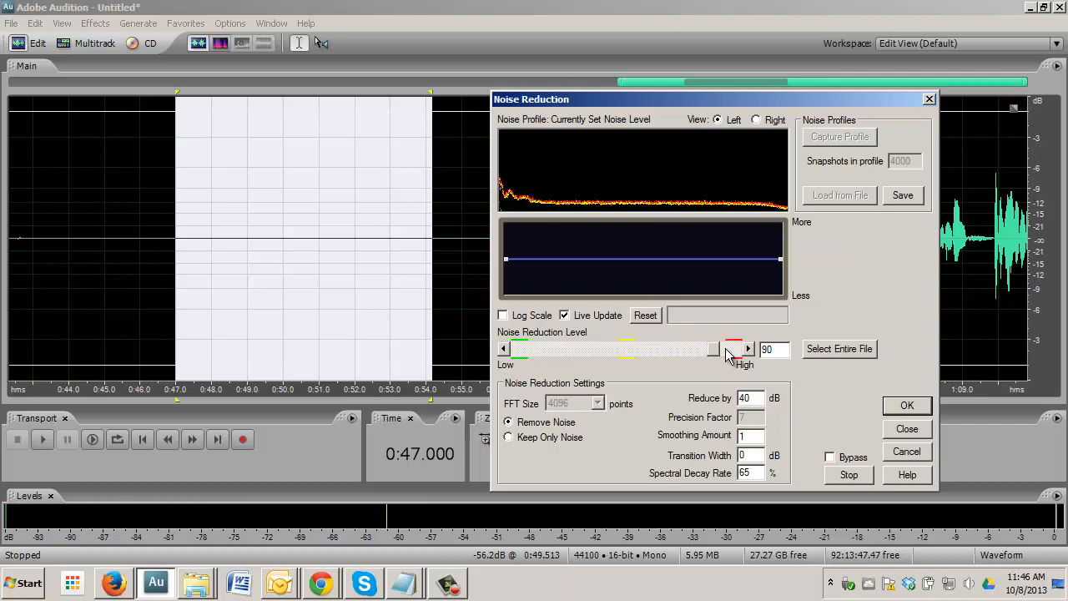
pyautogui.moveTo(715, 351); pyautogui.dragTo(752, 355)
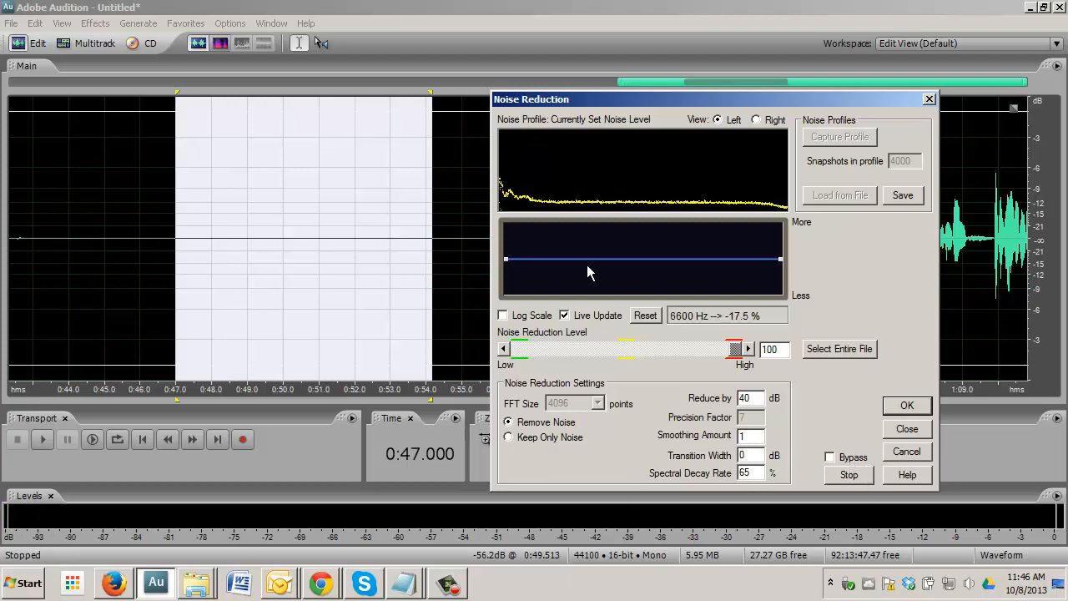
pyautogui.click(907, 429)
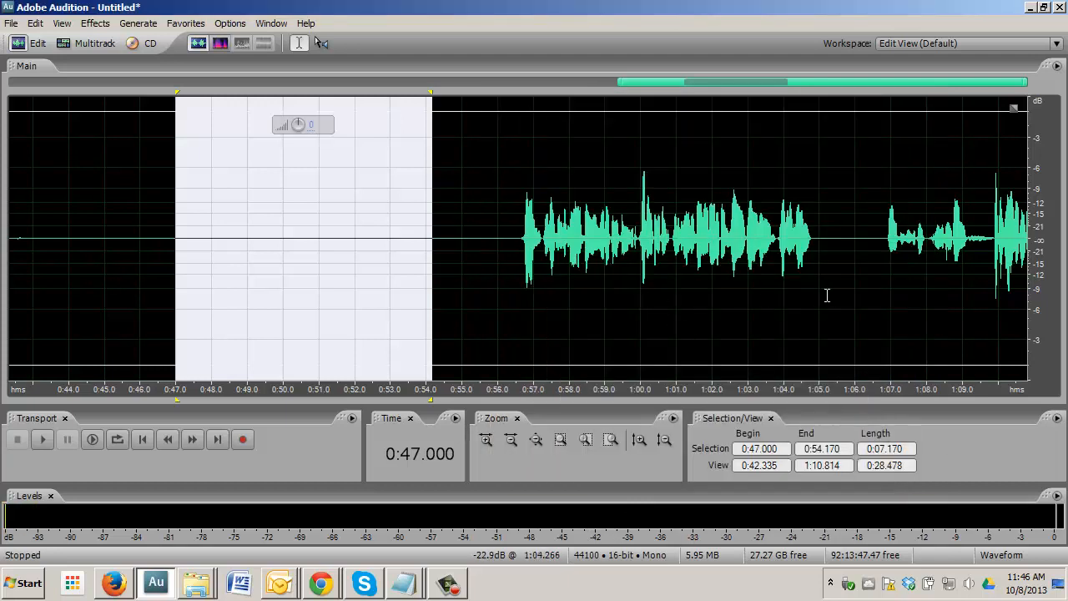
# Select the speech from 0:54.0 to 1:06.0 and apply Noise Reduction with the captured profile at level 100
pyautogui.click(880, 277)
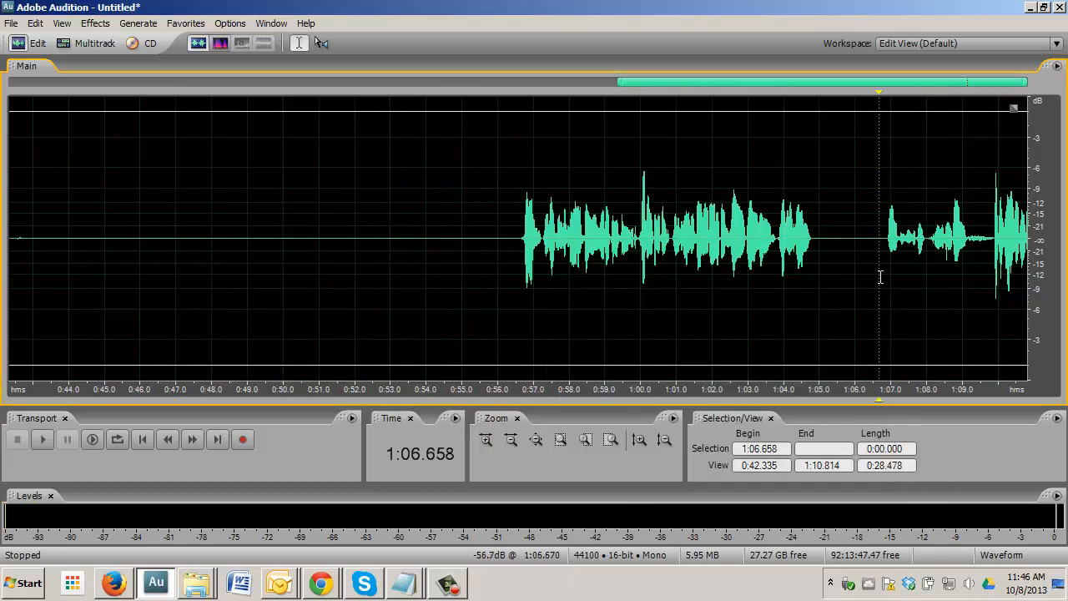
pyautogui.moveTo(855, 278); pyautogui.dragTo(431, 329)
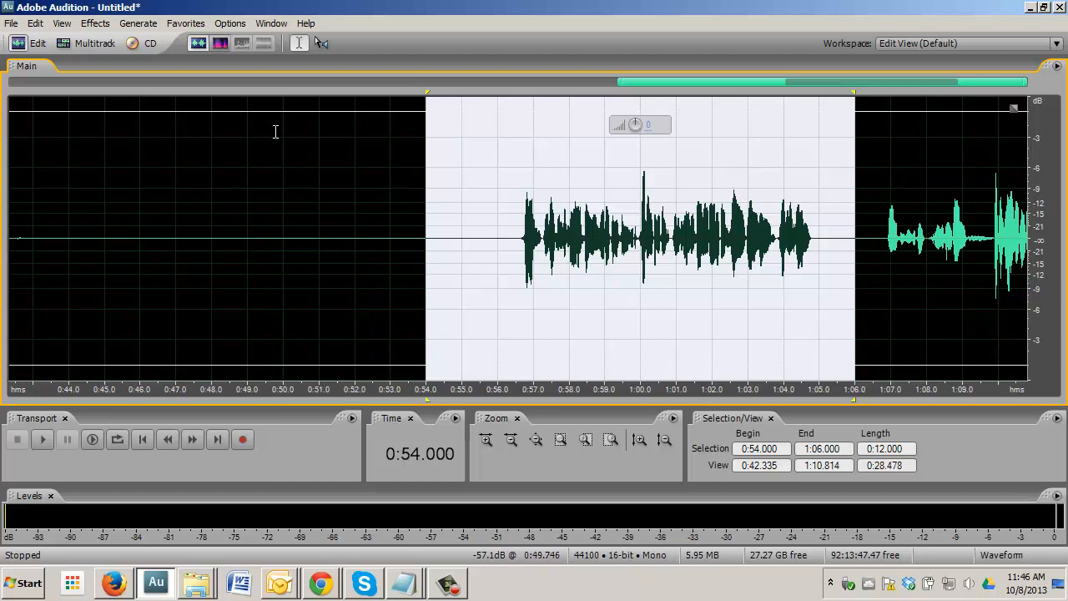
pyautogui.click(95, 23)
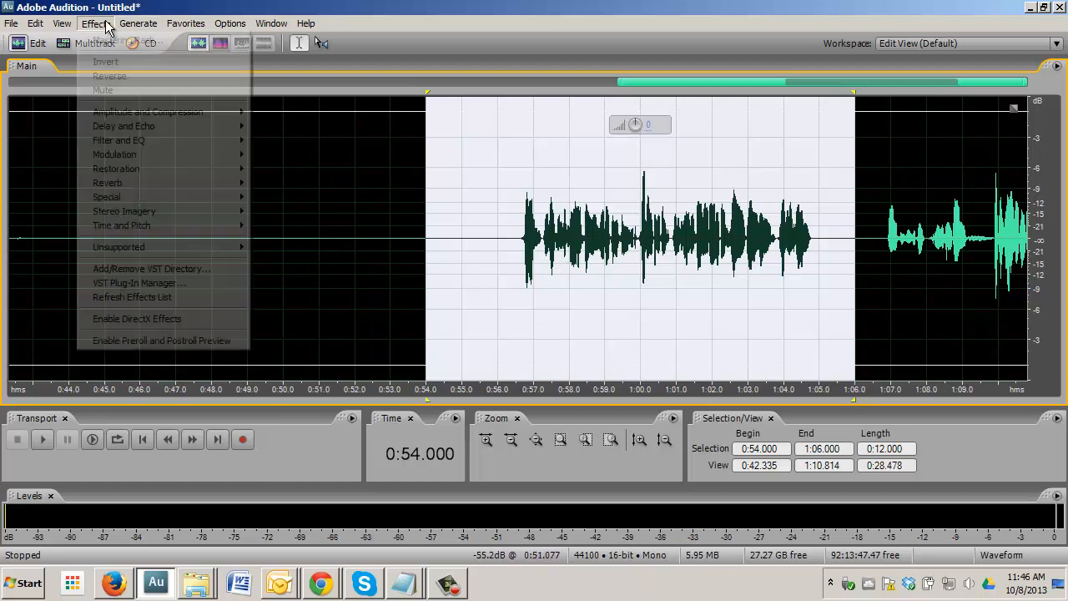
pyautogui.moveTo(193, 112)
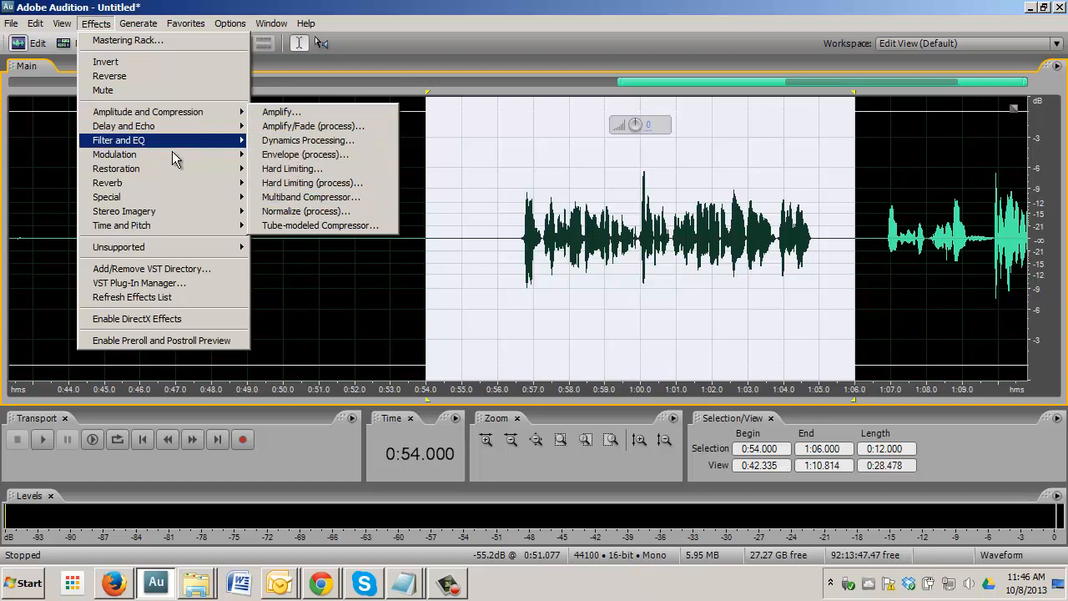
pyautogui.moveTo(168, 172)
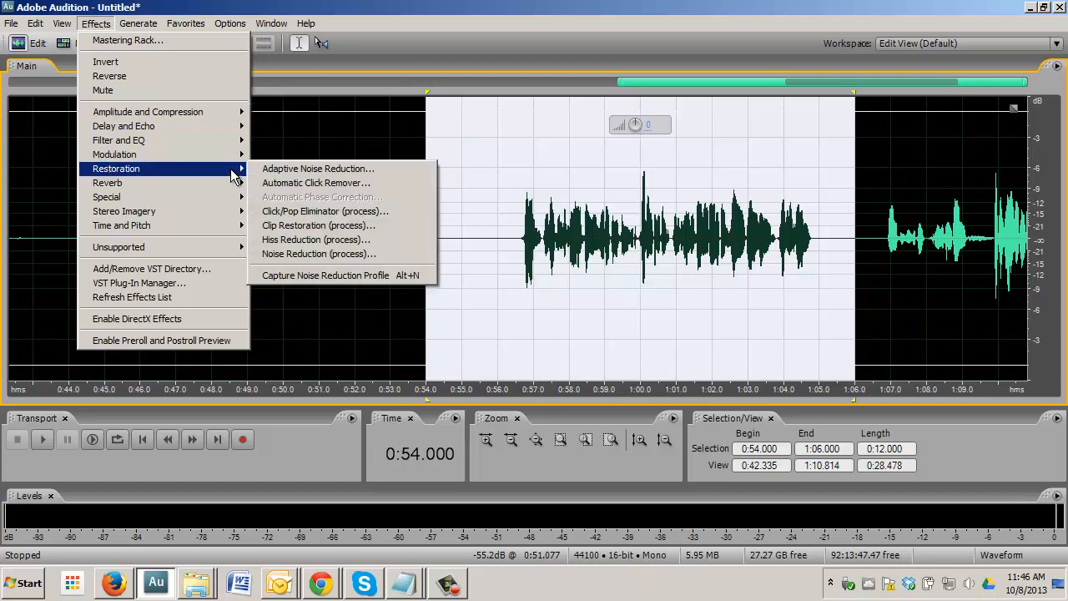
pyautogui.click(290, 253)
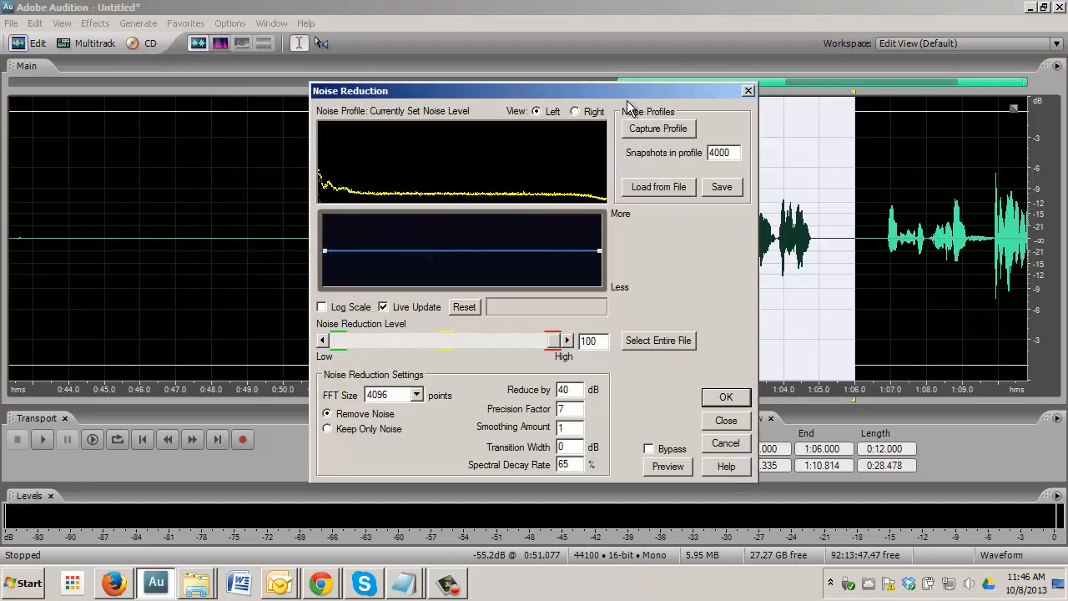
pyautogui.moveTo(616, 87); pyautogui.dragTo(351, 67)
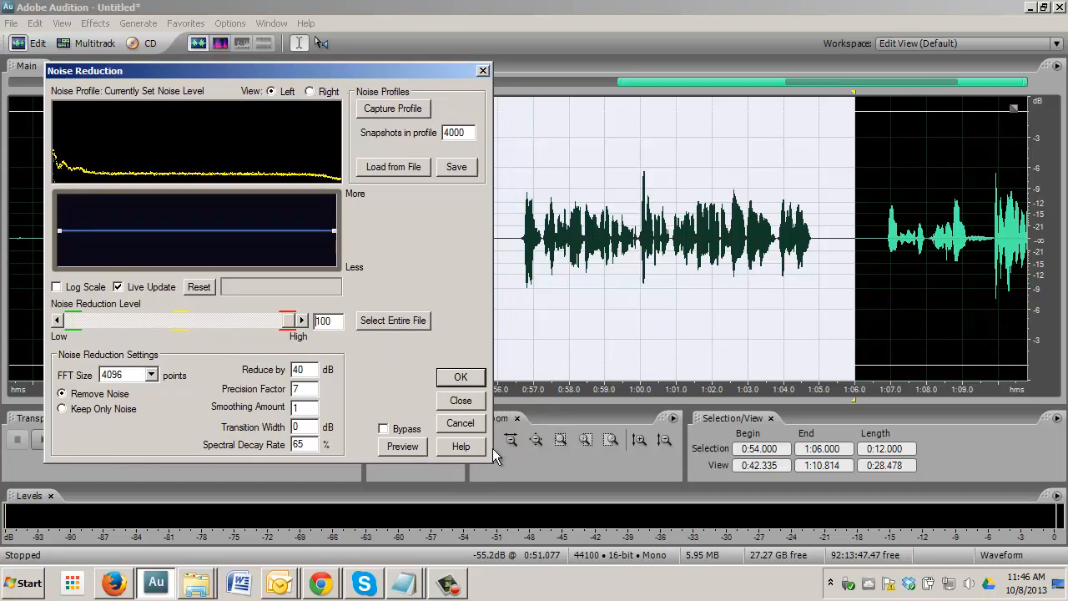
pyautogui.click(454, 378)
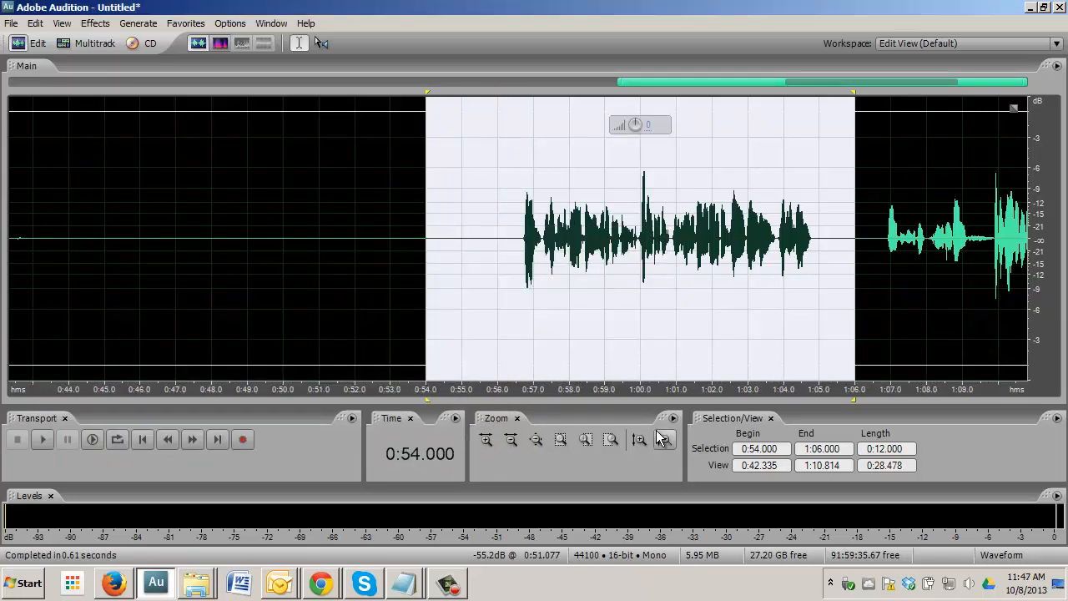
# Play the processed speech from about 0:56.5 and loop the processed silence from 0:56.0 to about 0:56.6
pyautogui.click(516, 300)
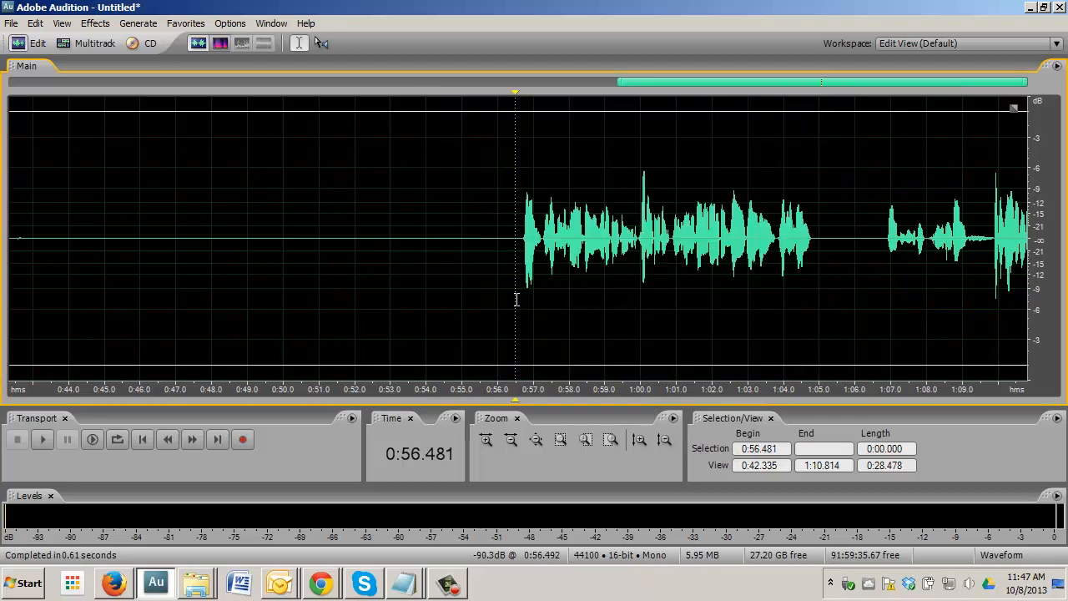
pyautogui.press('space')
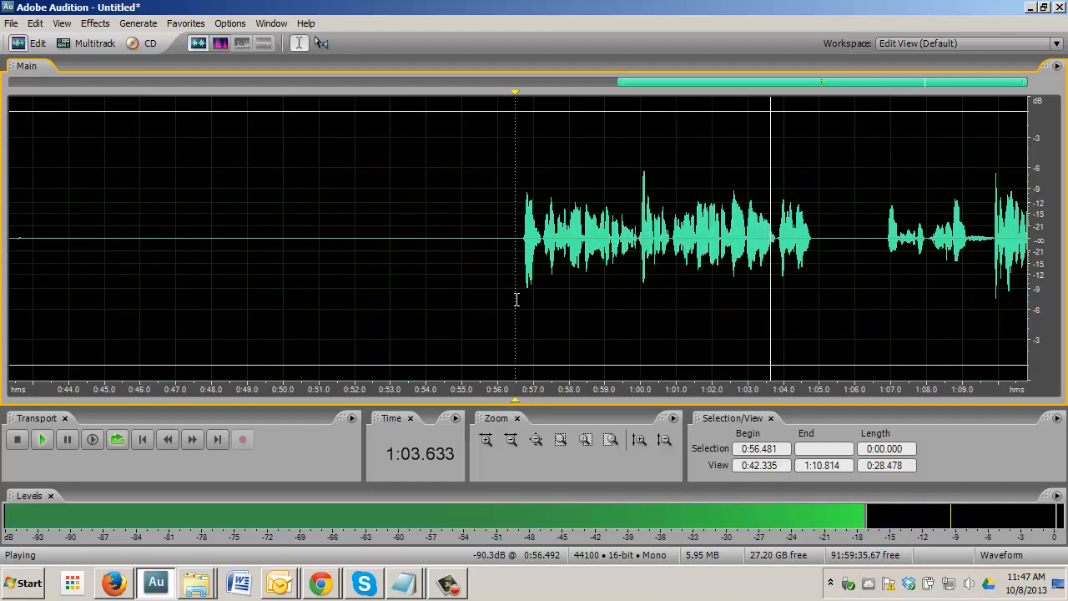
pyautogui.press('space')
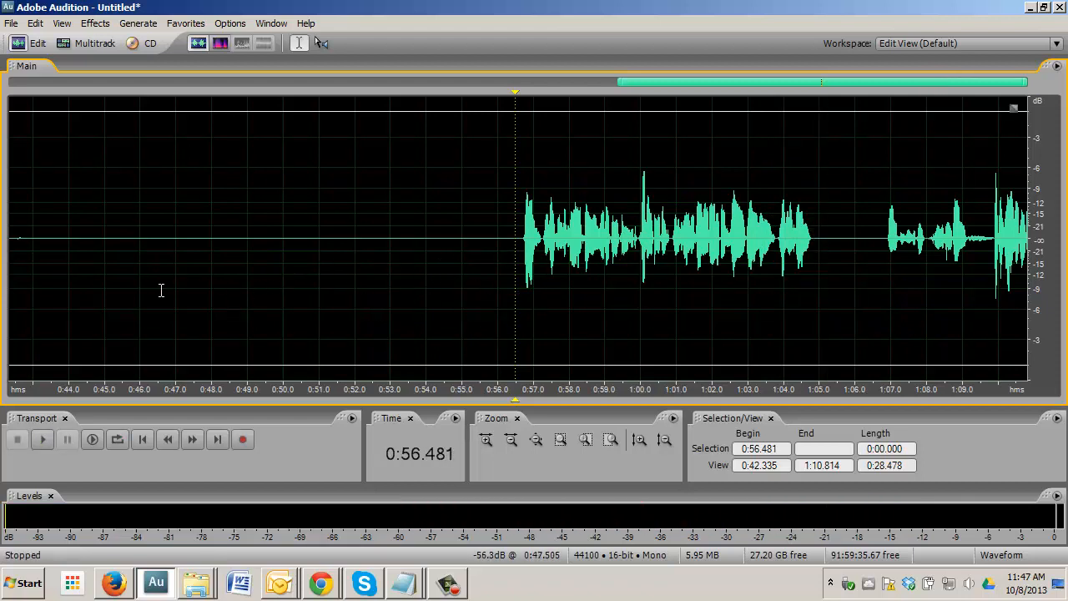
pyautogui.moveTo(498, 267); pyautogui.dragTo(521, 280)
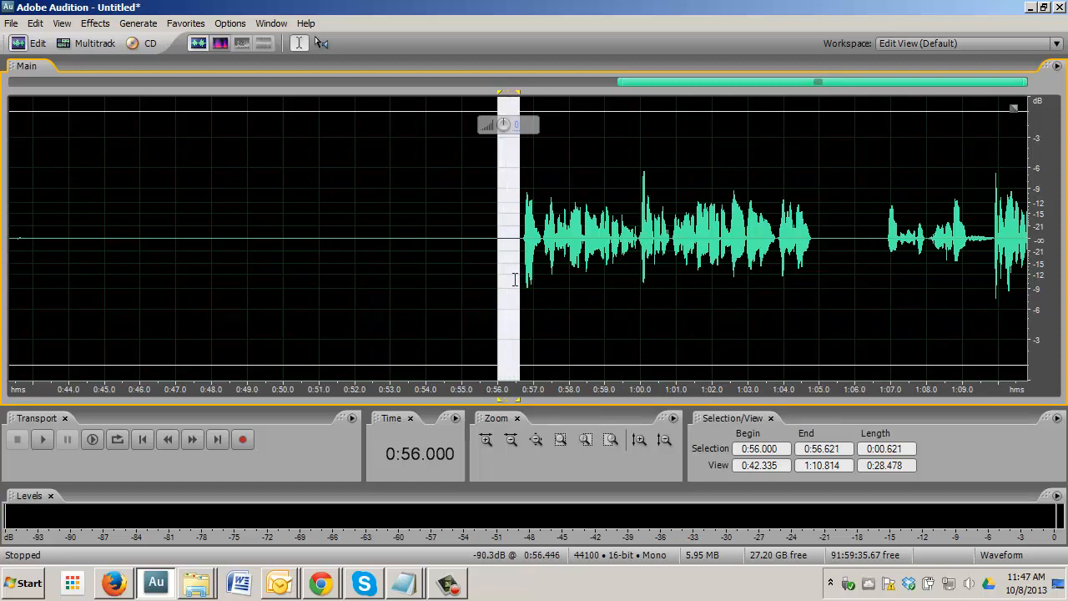
pyautogui.click(117, 440)
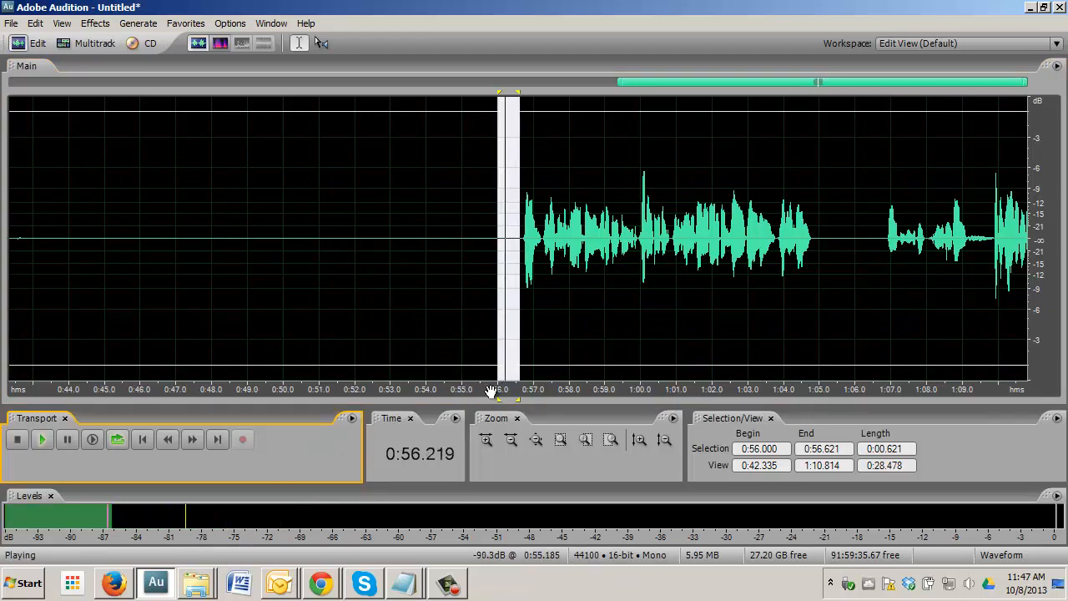
pyautogui.press('space')
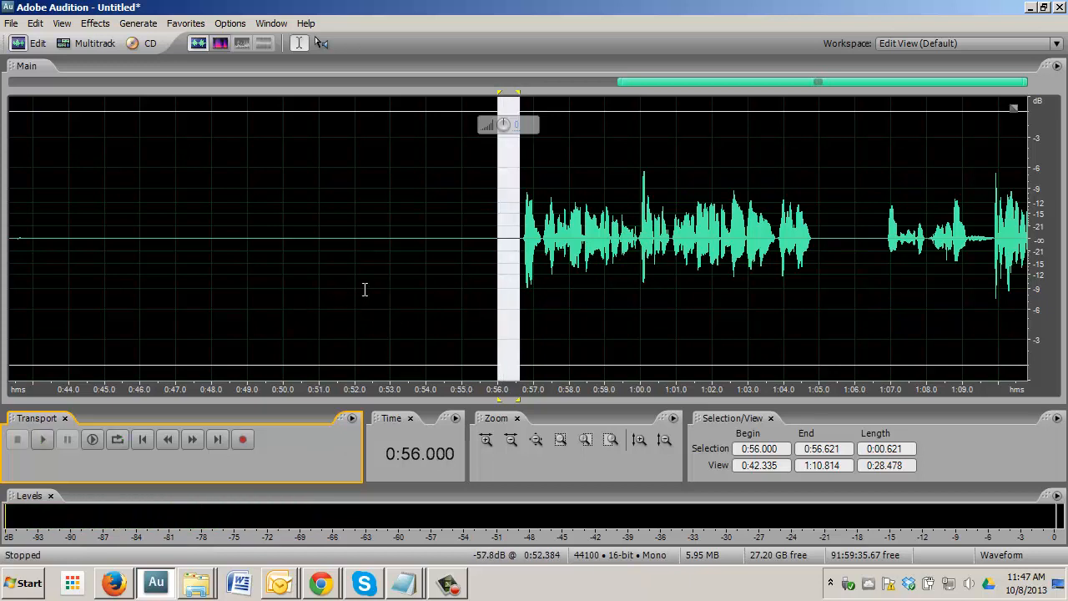
# Play from the unprocessed silence at about 0:51.2 through the processed speech to about 1:06 to compare noise levels
pyautogui.click(327, 291)
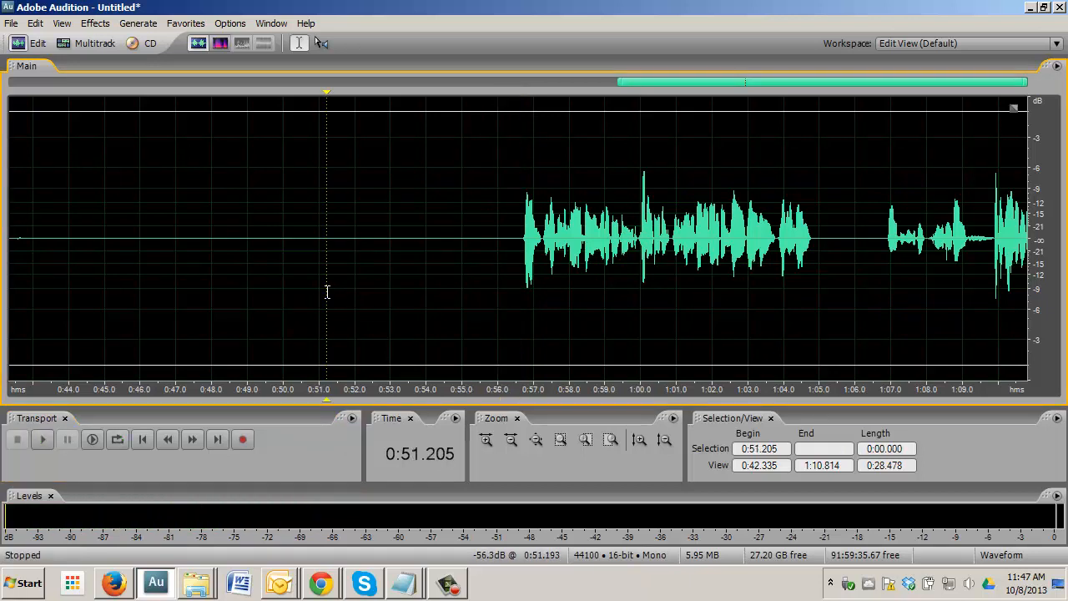
pyautogui.press('space')
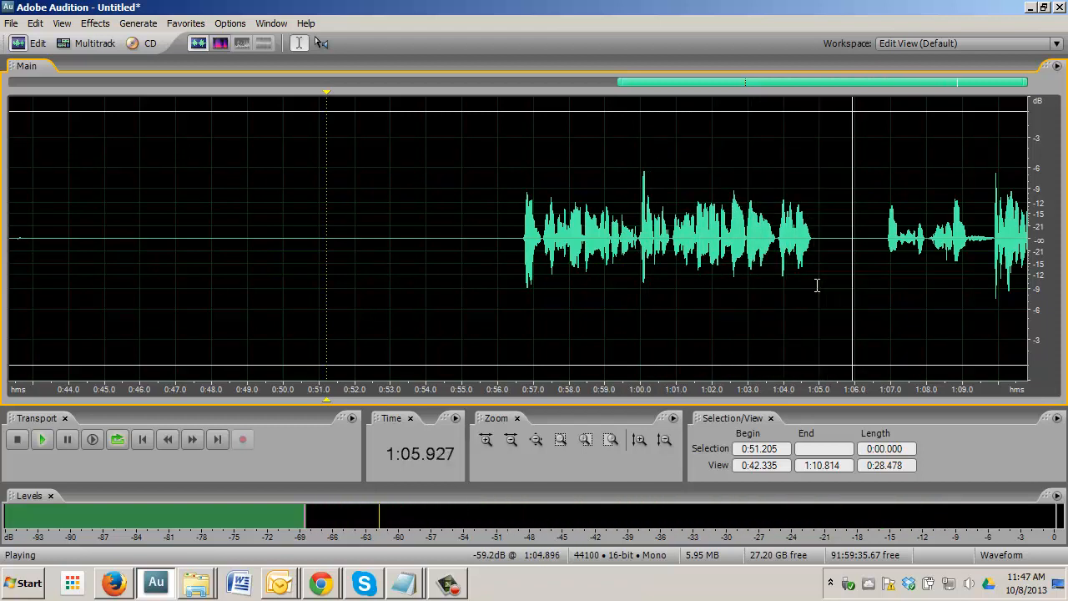
pyautogui.press('space')
# Play the silence after the speech from 1:05.0 to about 1:06.8 and the processed silence from about 0:54.4 to 0:56.4
pyautogui.moveTo(819, 276); pyautogui.dragTo(887, 309)
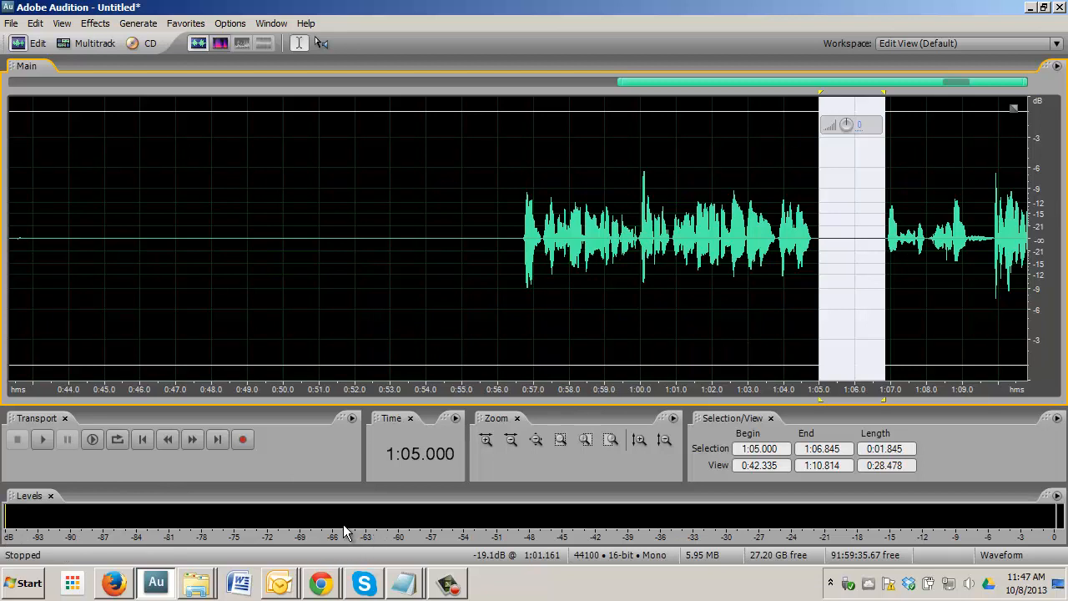
pyautogui.press('space')
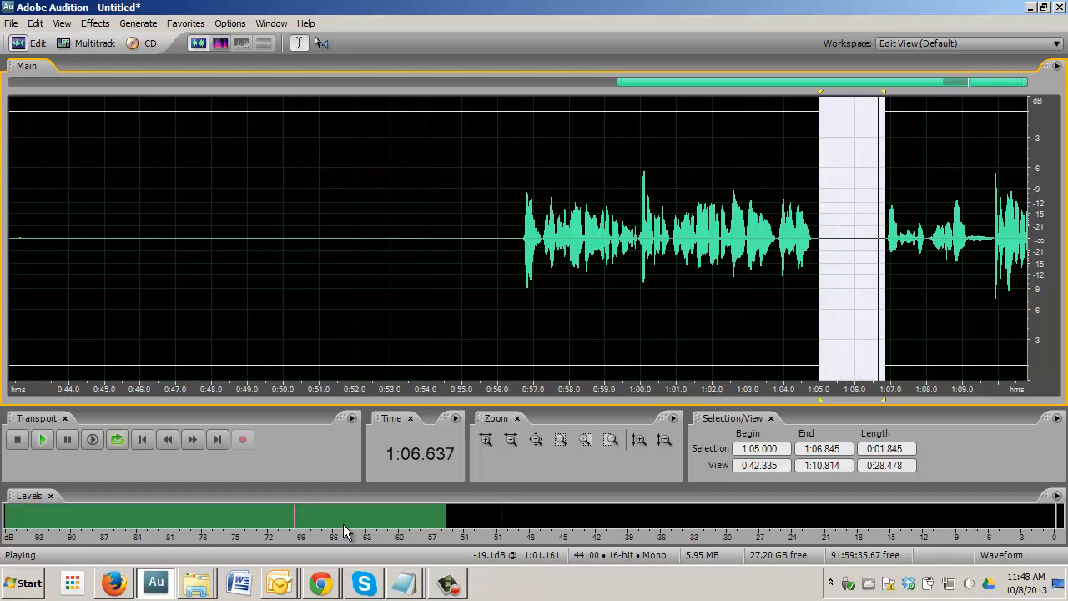
pyautogui.press('space')
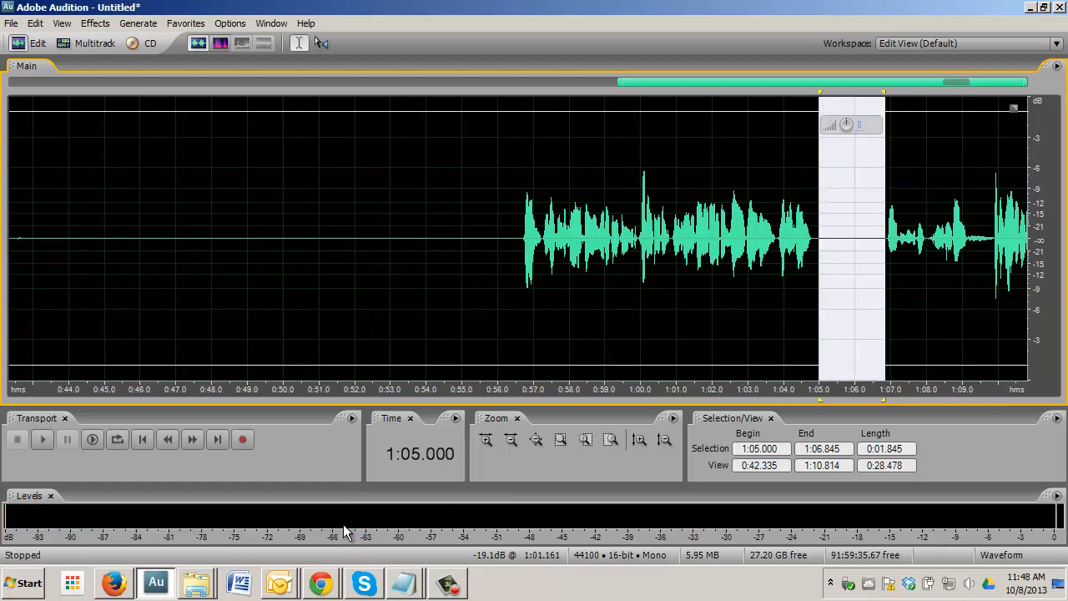
pyautogui.moveTo(441, 274); pyautogui.dragTo(512, 303)
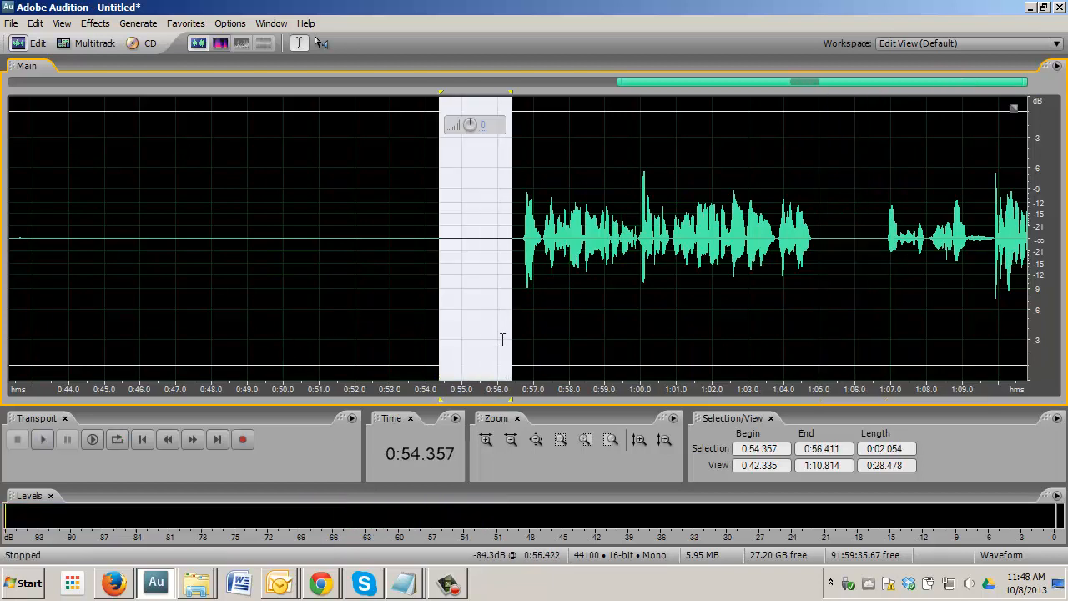
pyautogui.press('space')
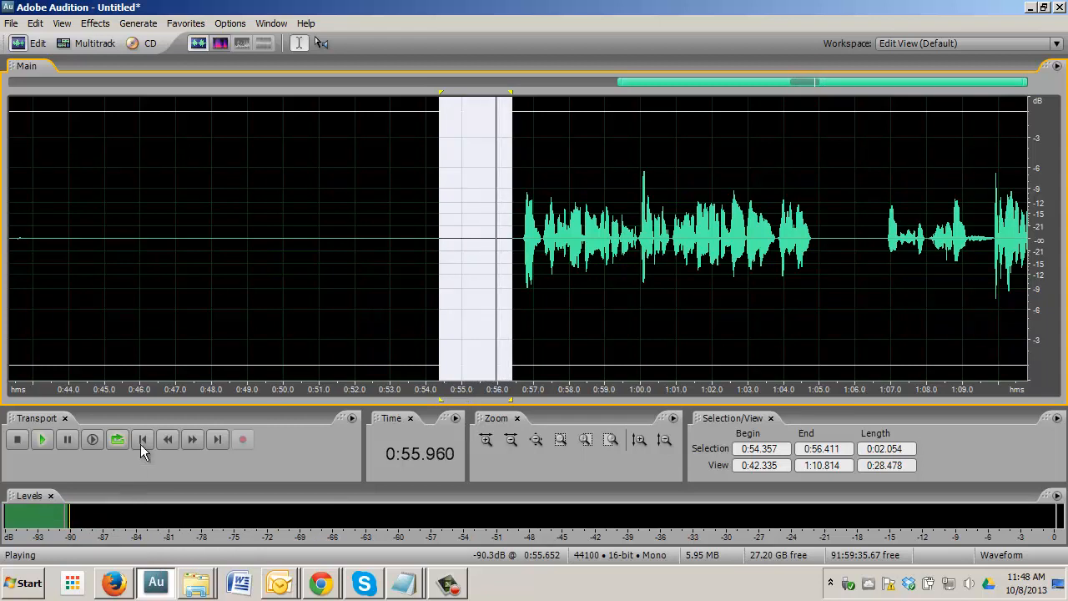
pyautogui.press('space')
# Play the unprocessed silence from about 0:46.4 to 0:49.0 and the stretch from about 0:48.2 to 0:56.5 that crosses into processed silence
pyautogui.moveTo(154, 315); pyautogui.dragTo(249, 323)
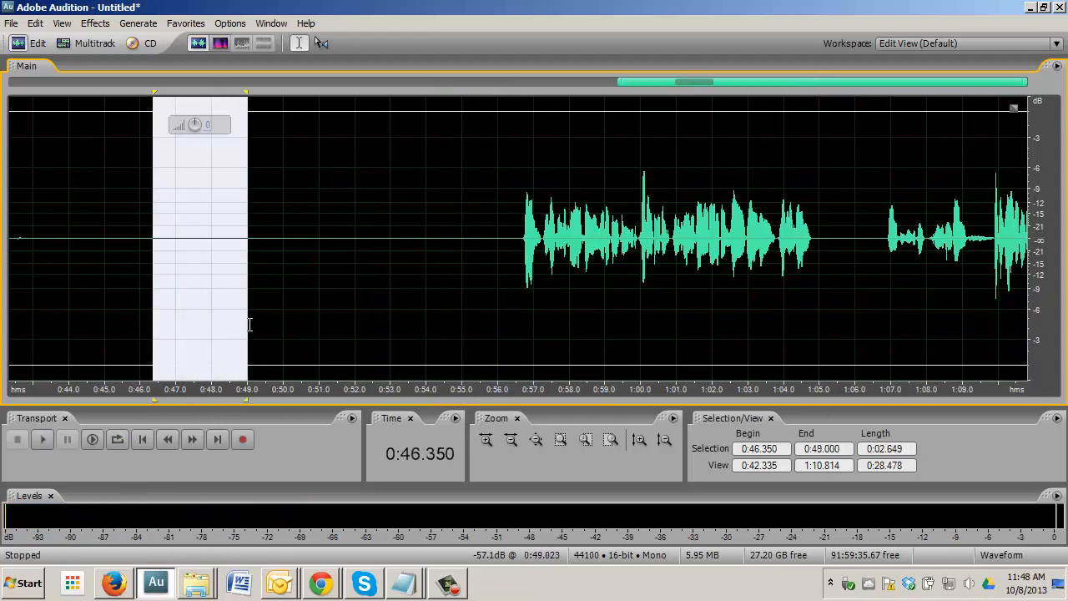
pyautogui.press('space')
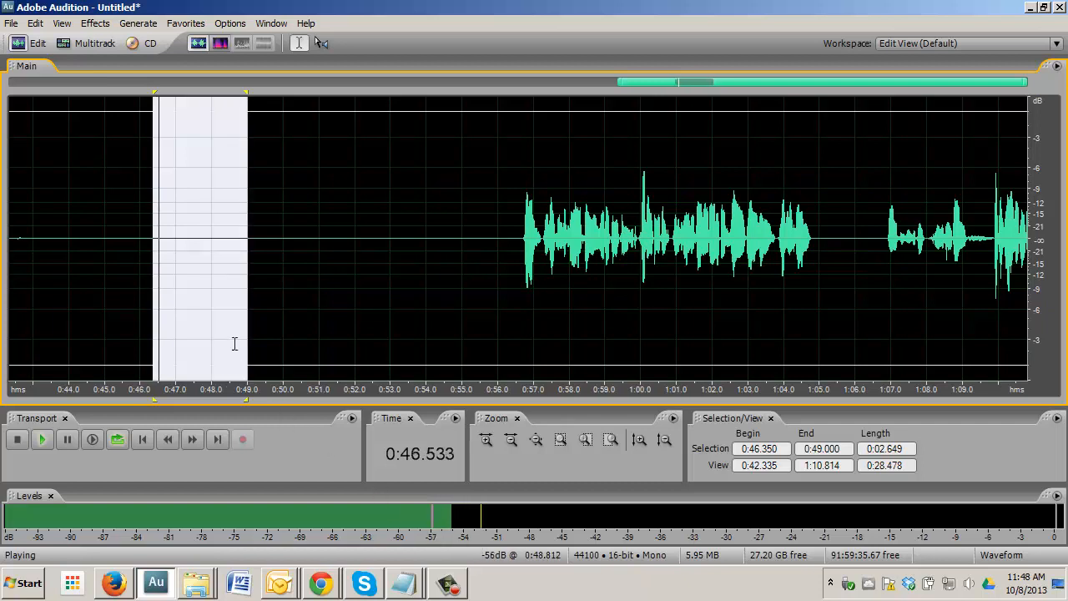
pyautogui.click(229, 314)
pyautogui.moveTo(230, 314); pyautogui.dragTo(517, 333)
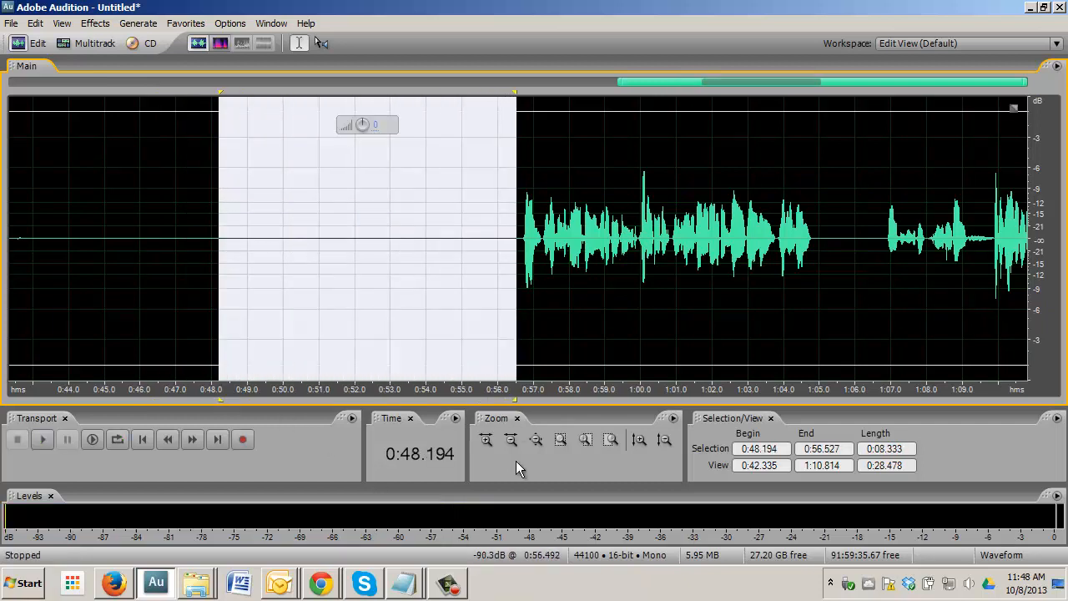
pyautogui.press('space')
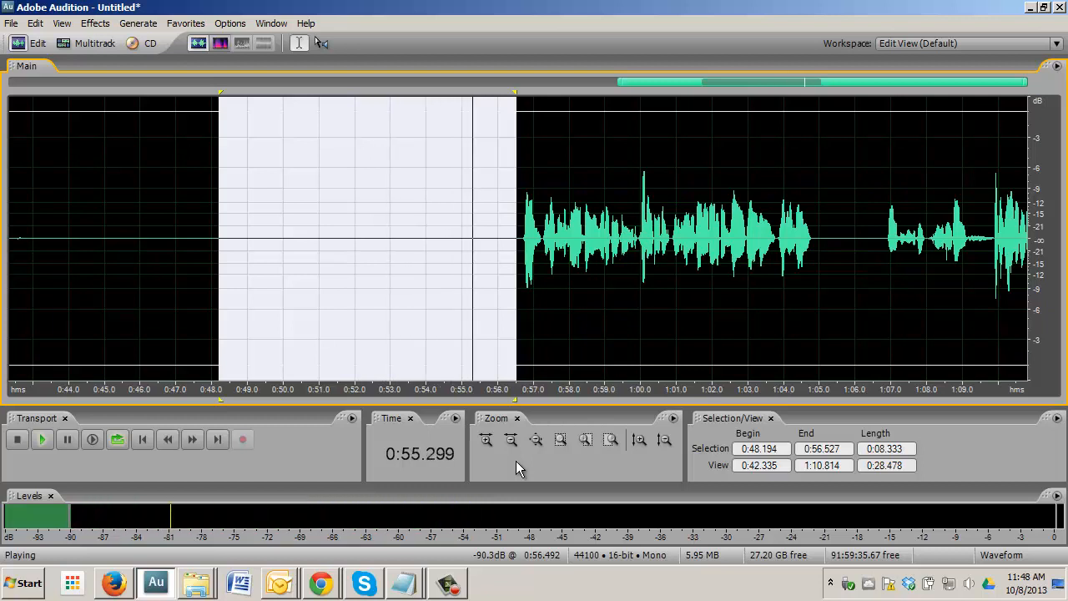
pyautogui.click(492, 294)
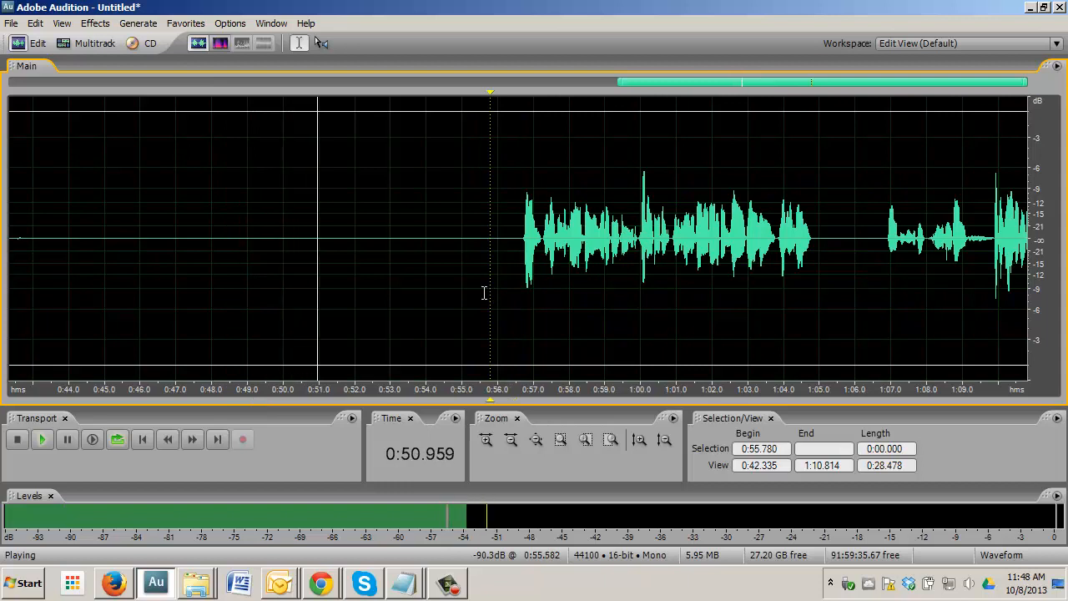
pyautogui.press('space')
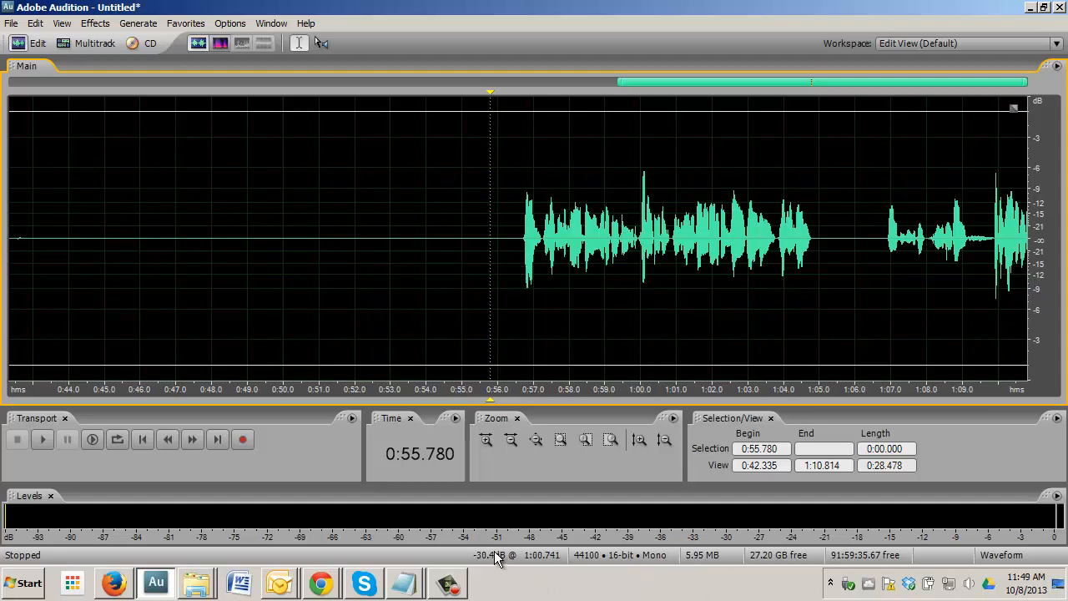
pyautogui.click(449, 587)
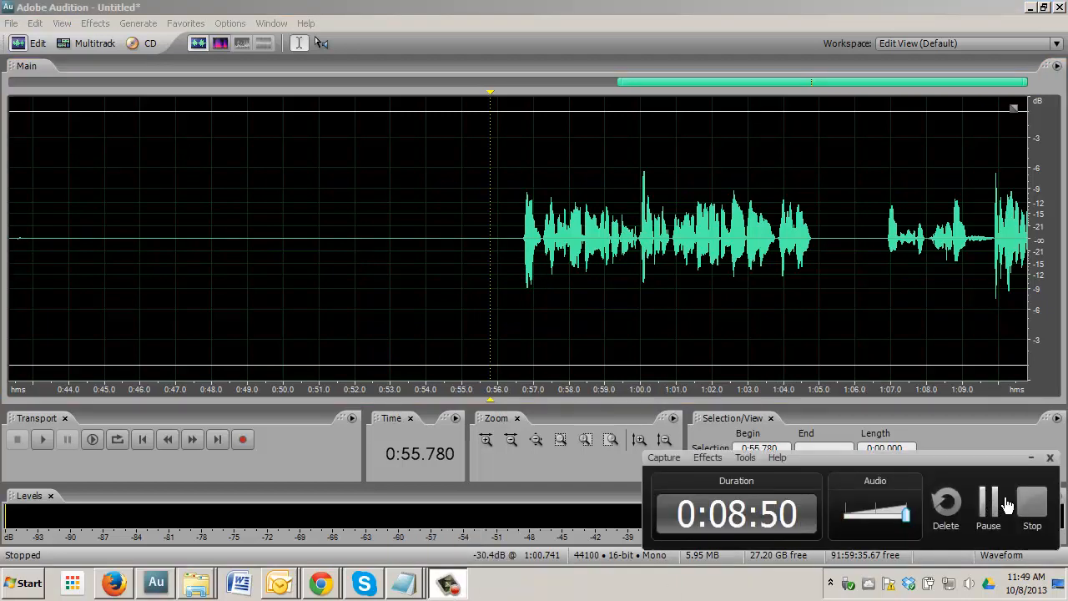